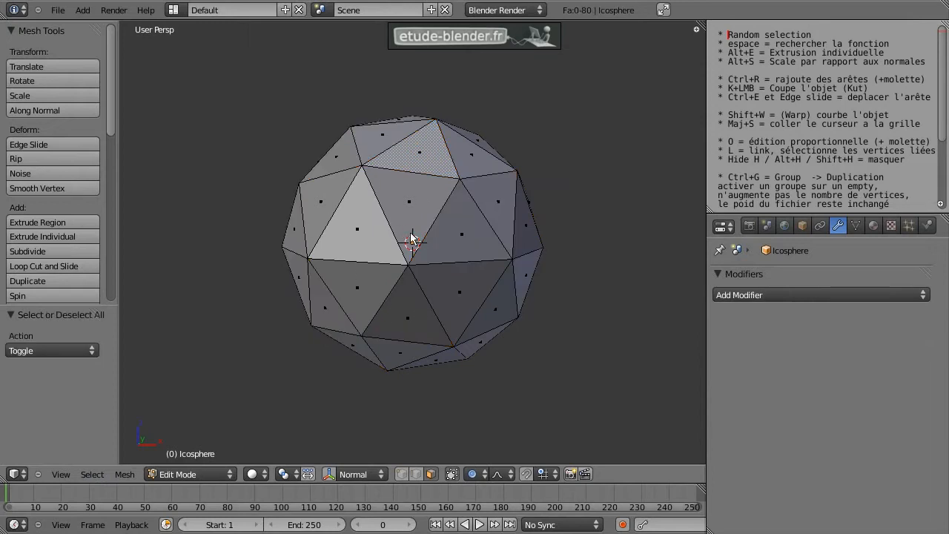
Step: Find the Select Random function and randomly select about 35% of the icosphere's faces
key(space)
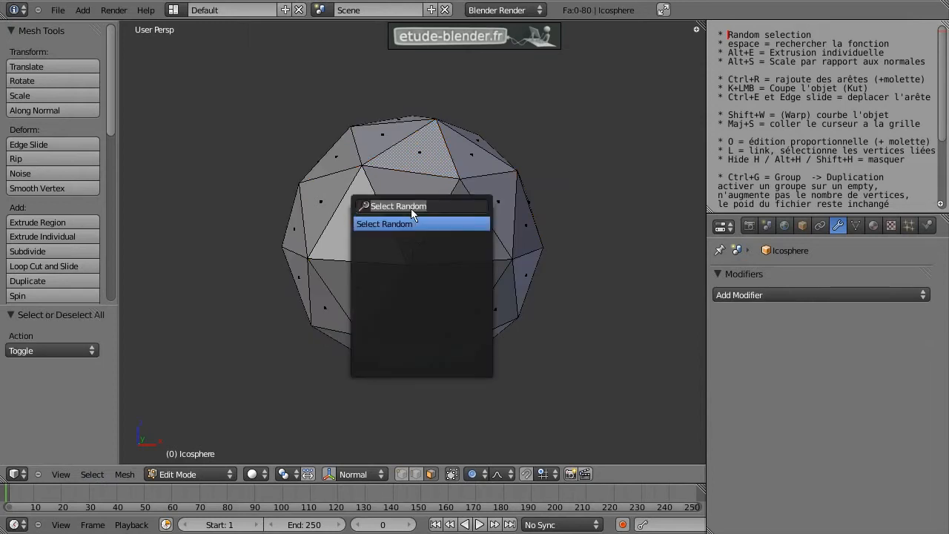
text(rand)
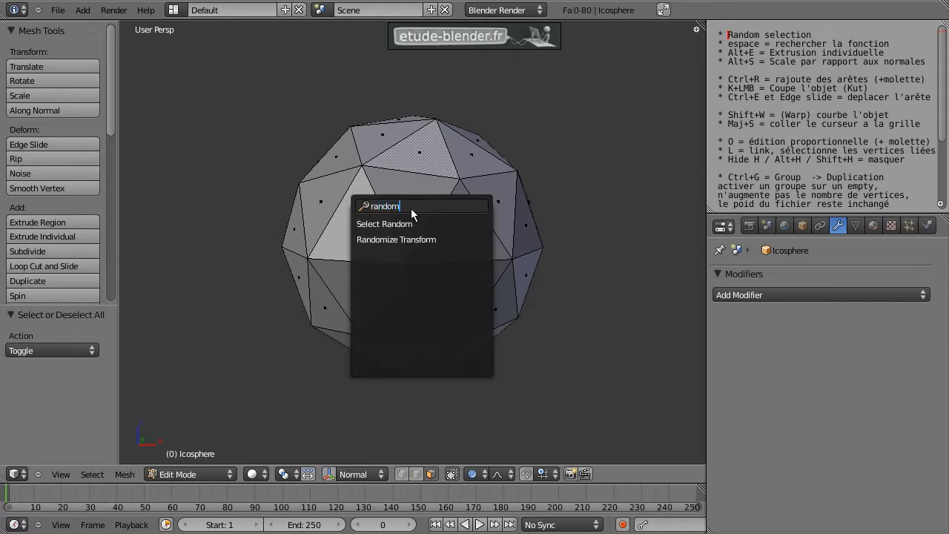
text(om)
click(430, 224)
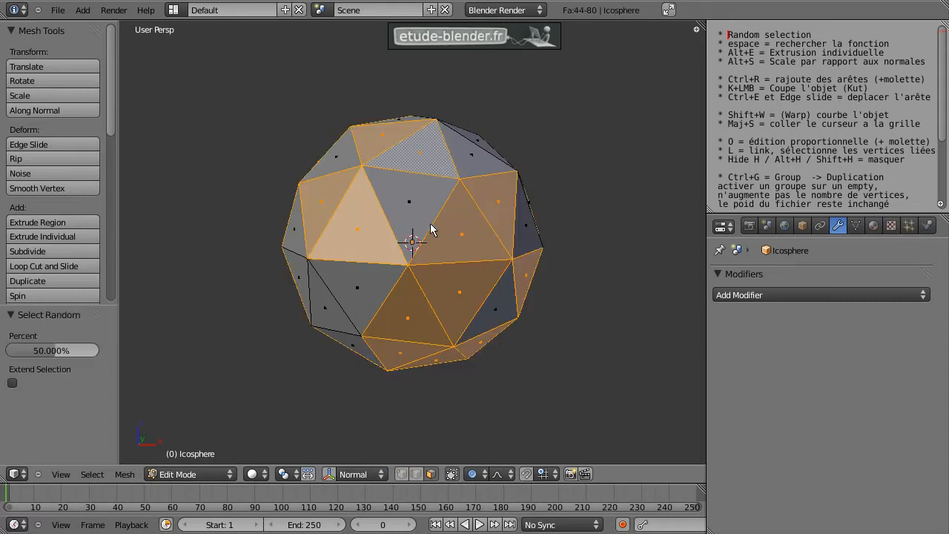
drag(55, 354, 42, 357)
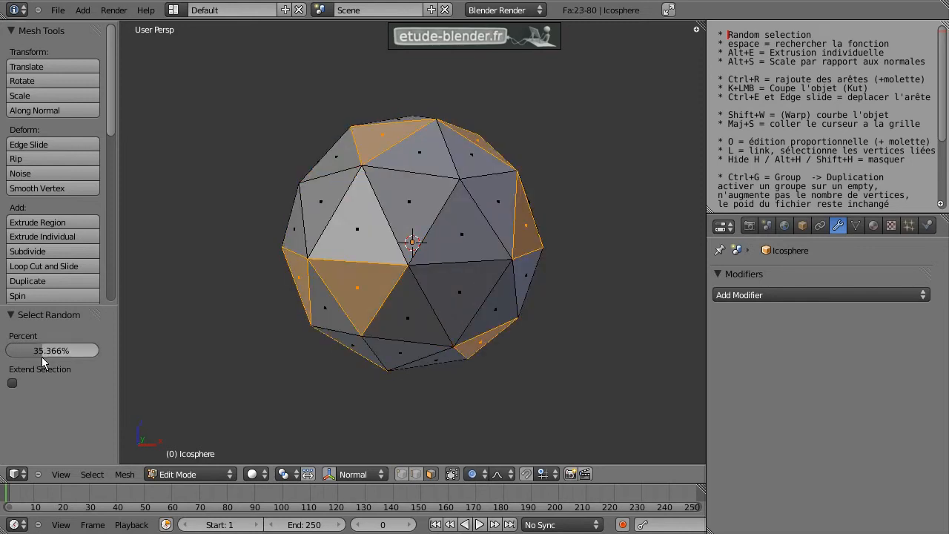
Step: Repeat Select Random at 50% several times to obtain a different random set of icosphere faces
key(space)
key(Return)
key(space)
key(Return)
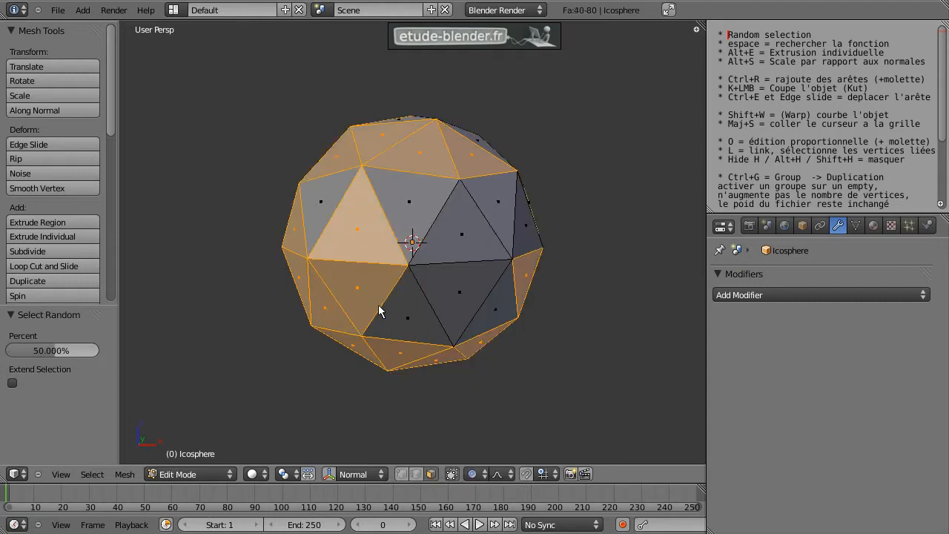
key(space)
key(Return)
middle_drag(378, 305, 350, 300)
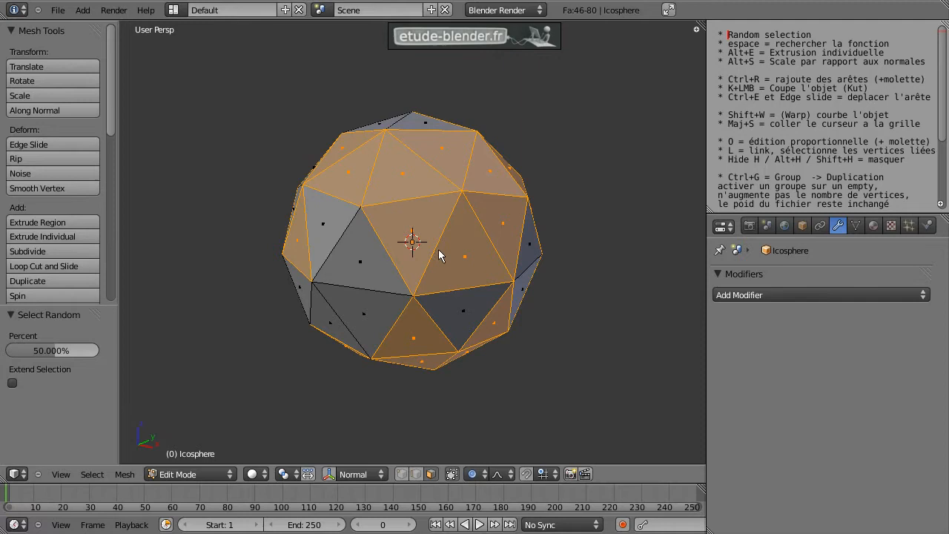
Step: Extrude the selected faces as one region and try to scale them up with proportional editing enabled
key(e)
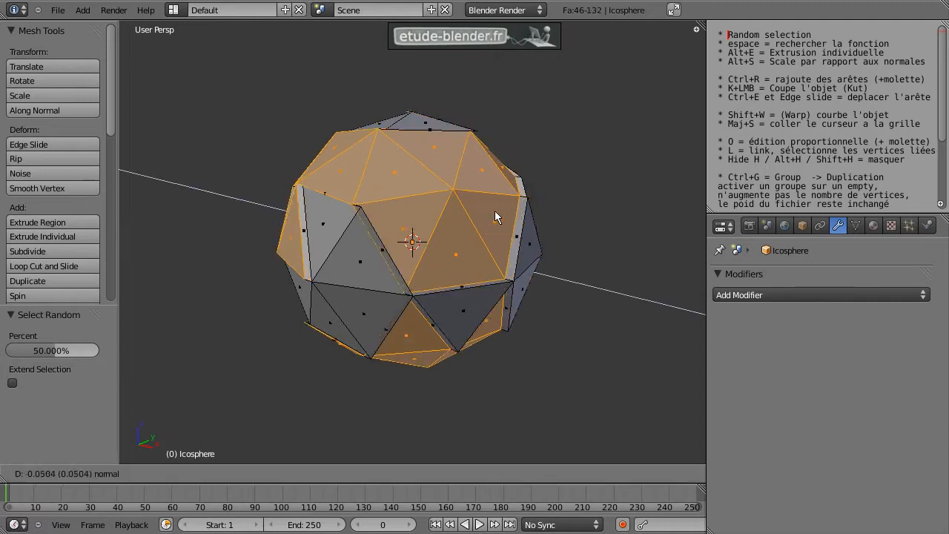
click(500, 221)
key(s)
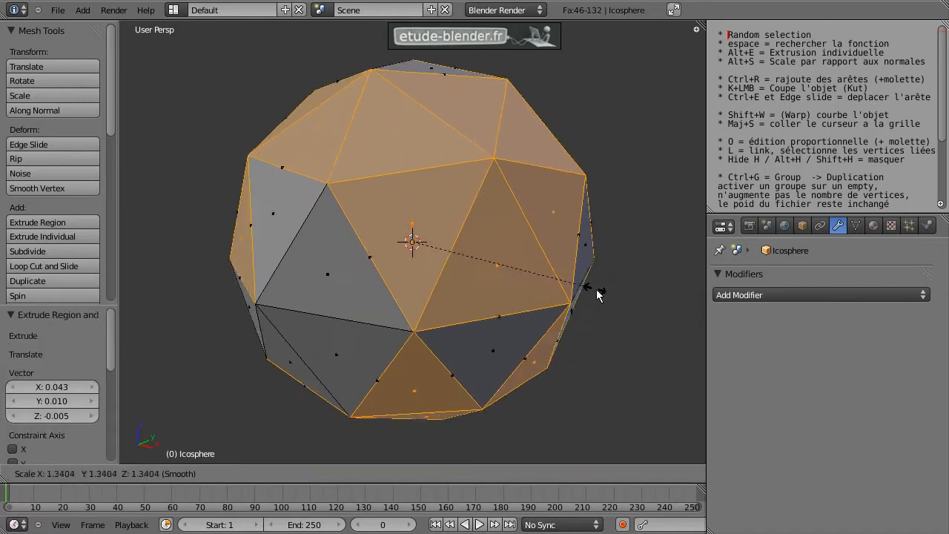
right_click(595, 292)
Step: Turn off proportional editing and scale the extruded region by about 1.472
key(o)
key(s)
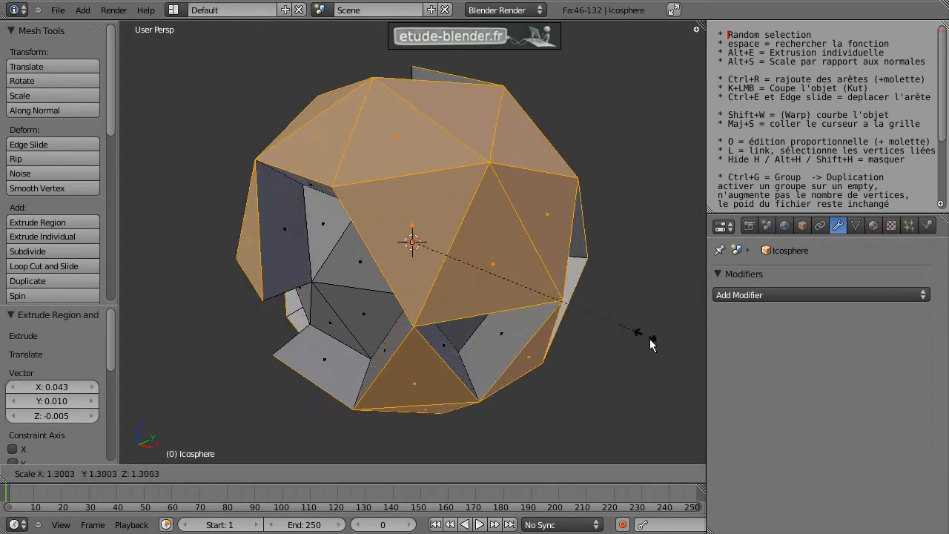
click(662, 357)
Step: Undo the scaling and the region extrusion on the icosphere
key(ctrl+z)
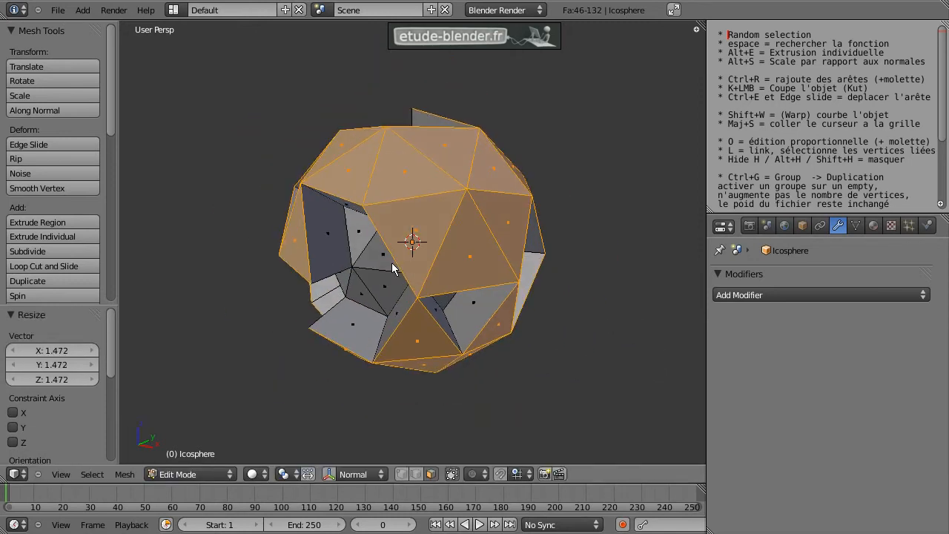
key(ctrl+z)
key(ctrl+z)
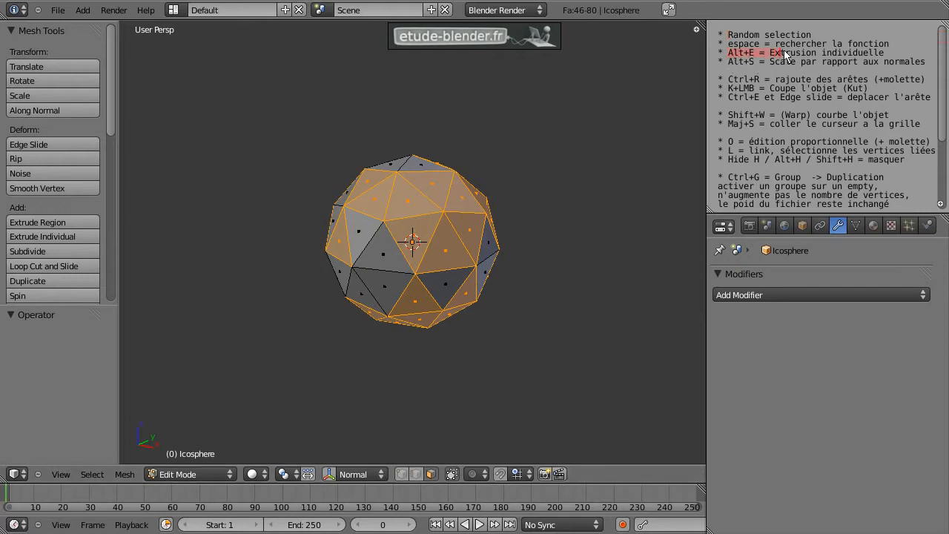
Step: Extrude the randomly selected faces outward as individual faces by about 0.663
key(alt+e)
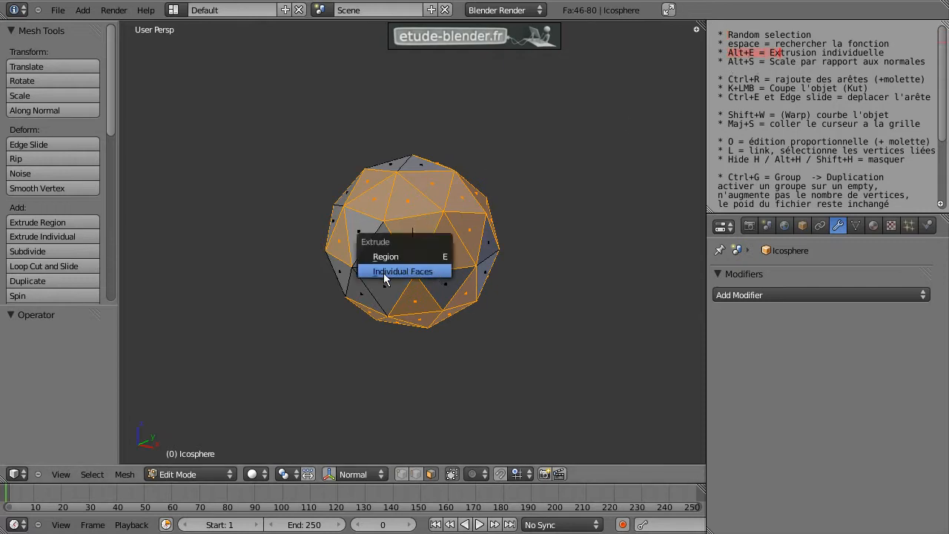
click(448, 273)
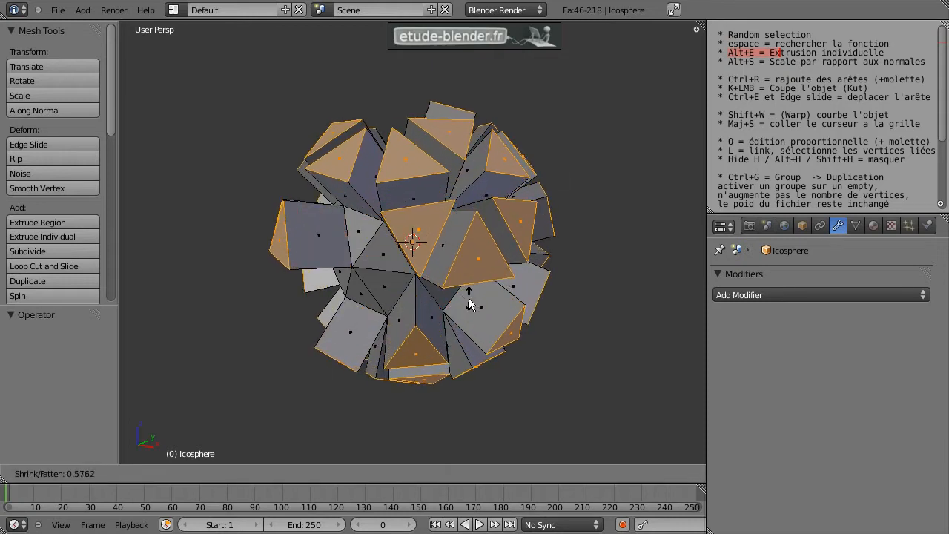
click(472, 305)
middle_drag(435, 297, 349, 417)
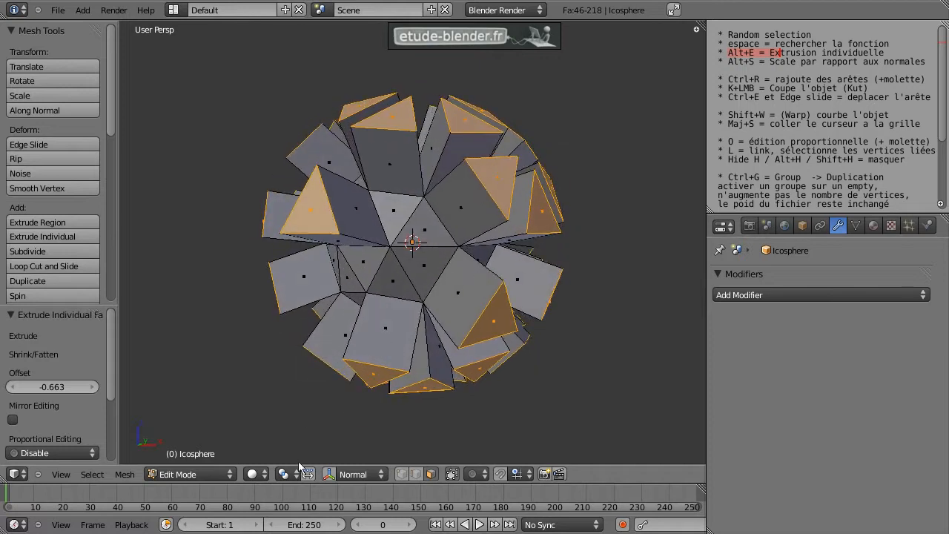
Step: Set the pivot point to Individual Origins and scale the extruded end faces to about 0.187 to form spikes
key(s)
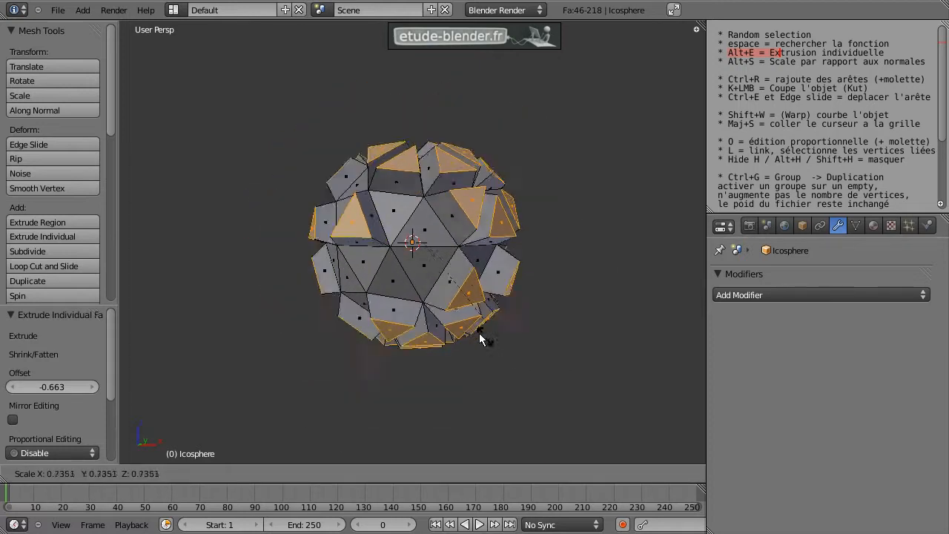
click(388, 358)
click(287, 475)
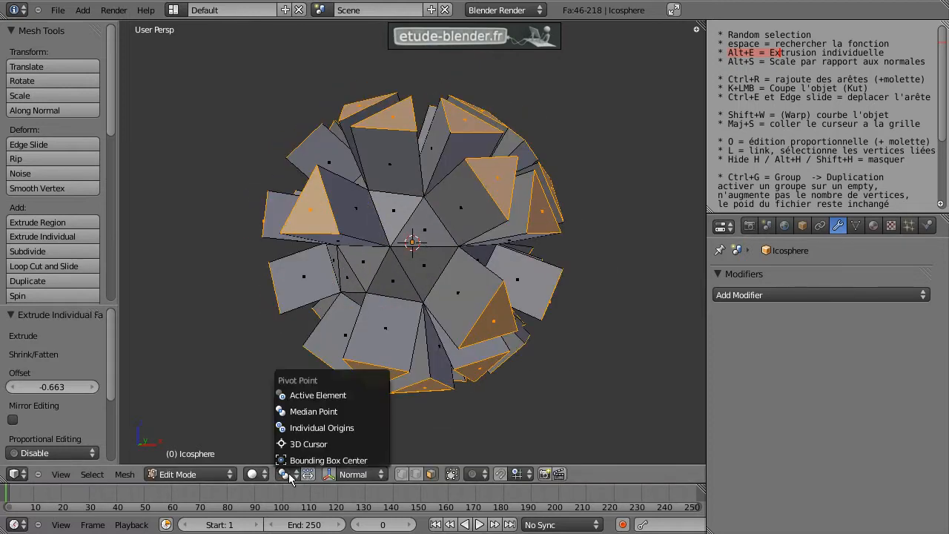
click(363, 428)
key(s)
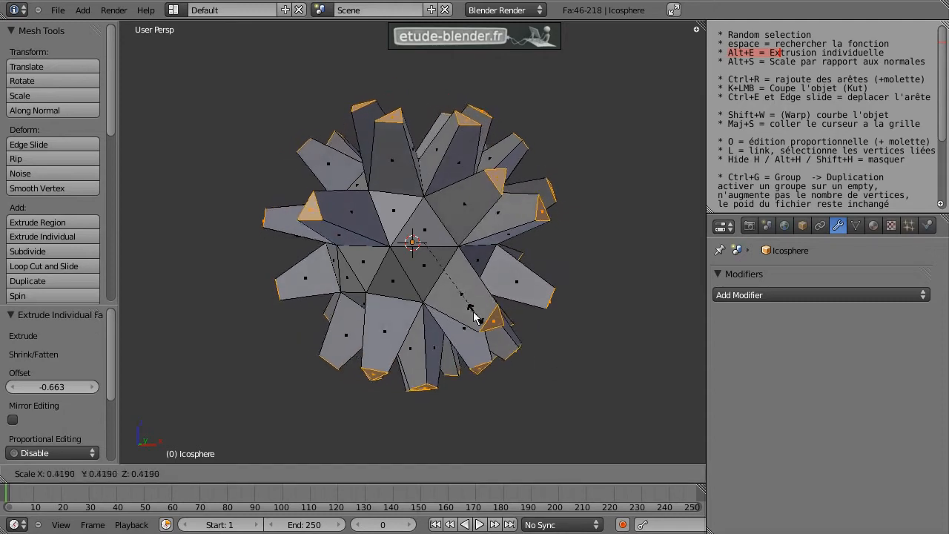
click(458, 271)
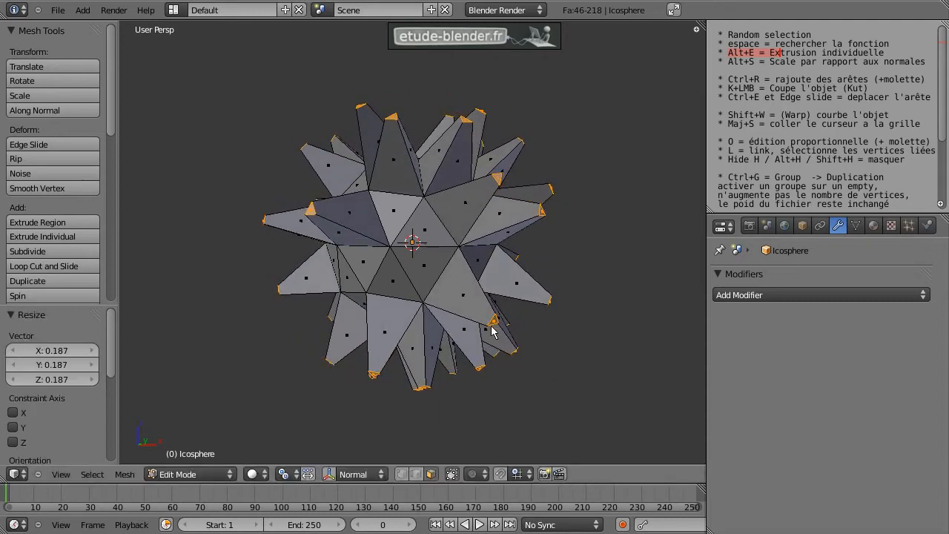
Step: Extrude the spike tips as individual faces by about 0.070 and scale them up by about 2.959
key(alt+e)
click(459, 327)
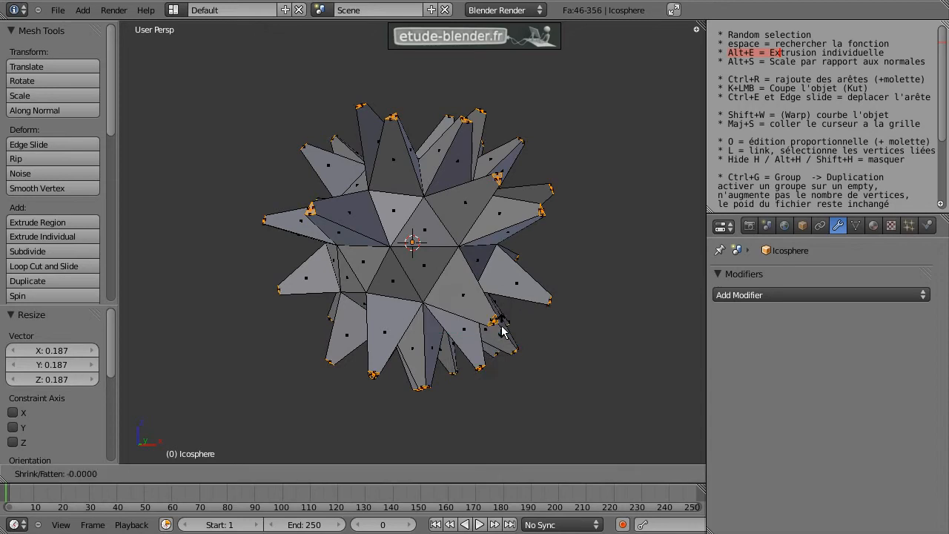
click(515, 336)
key(s)
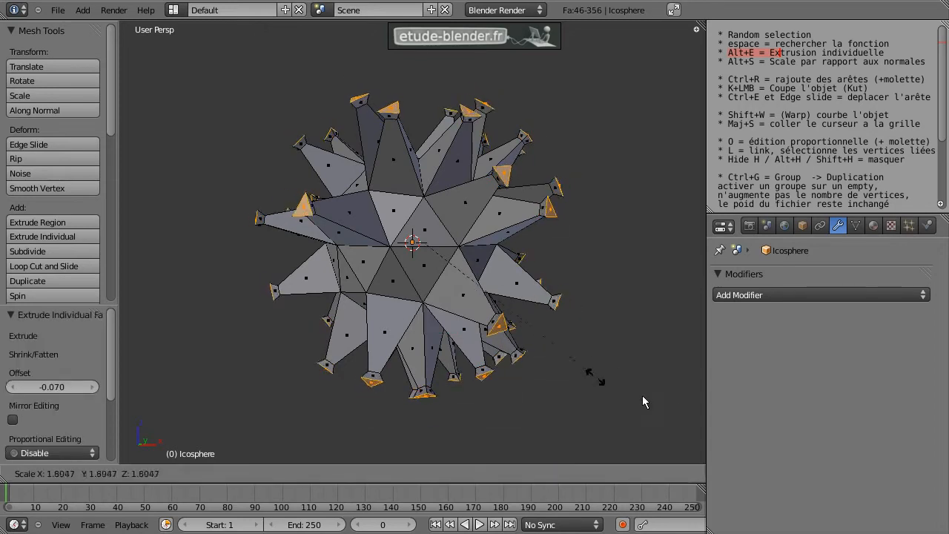
click(153, 434)
Step: Extrude the widened tips outward as individual faces and scale them by about 1.425
key(alt+e)
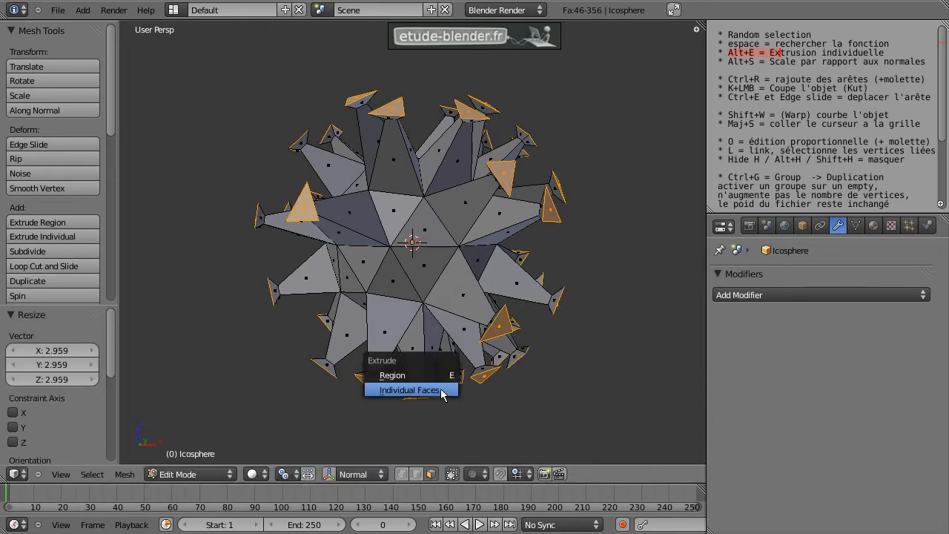
click(441, 391)
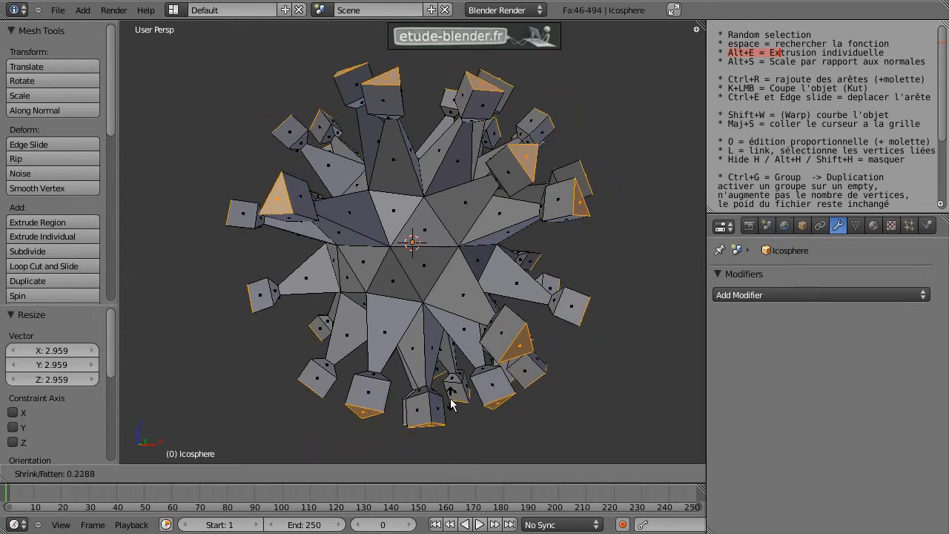
click(452, 404)
key(s)
click(531, 450)
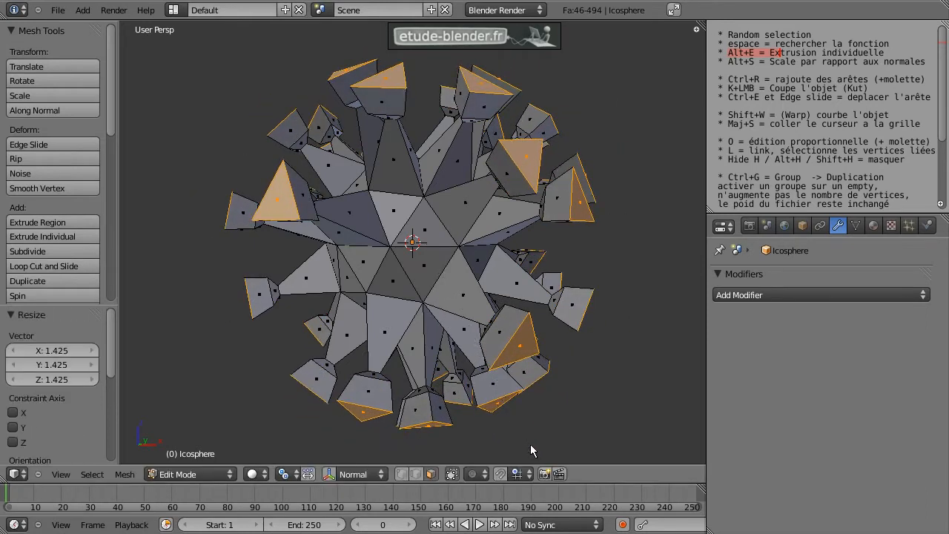
Step: Extrude the end faces individually by about 0.827 and shrink them nearly to points
key(alt+e)
click(561, 432)
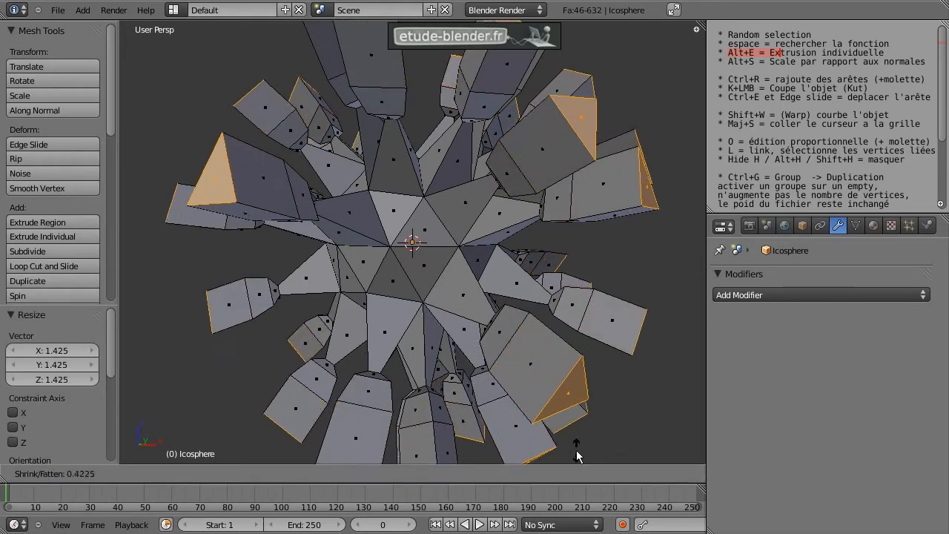
click(585, 37)
key(s)
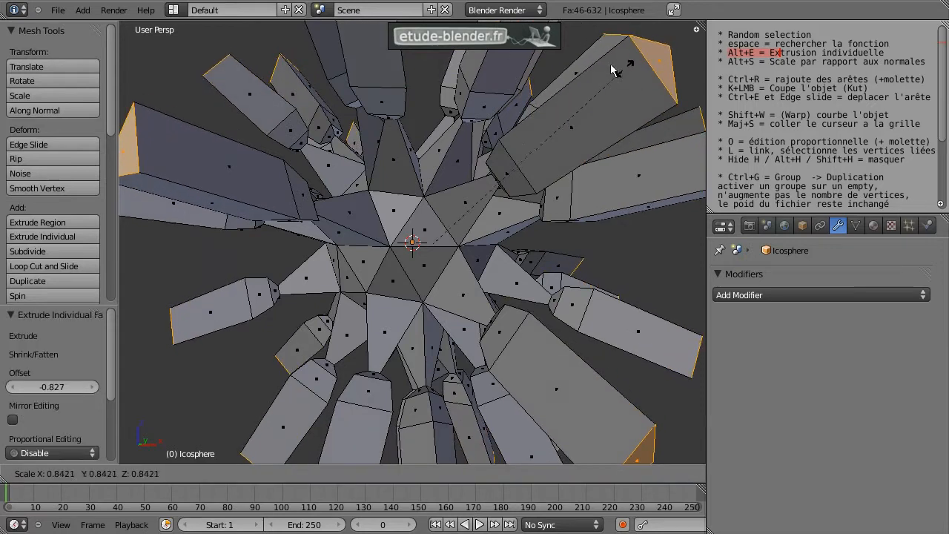
click(455, 261)
scroll(486, 237, down, 4)
middle_drag(487, 238, 541, 265)
scroll(455, 250, up, 3)
Step: Return to Object Mode and delete the spiked icosphere
key(Tab)
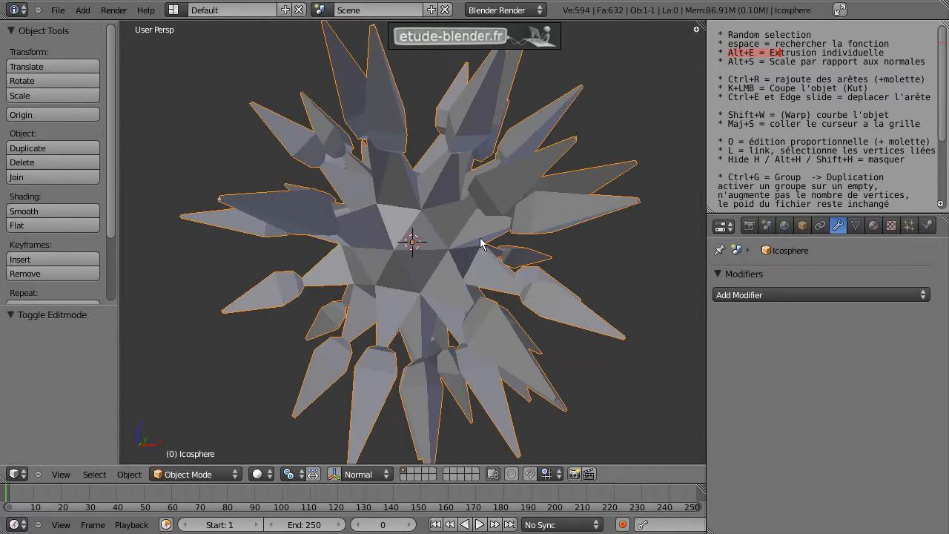
key(x)
click(479, 238)
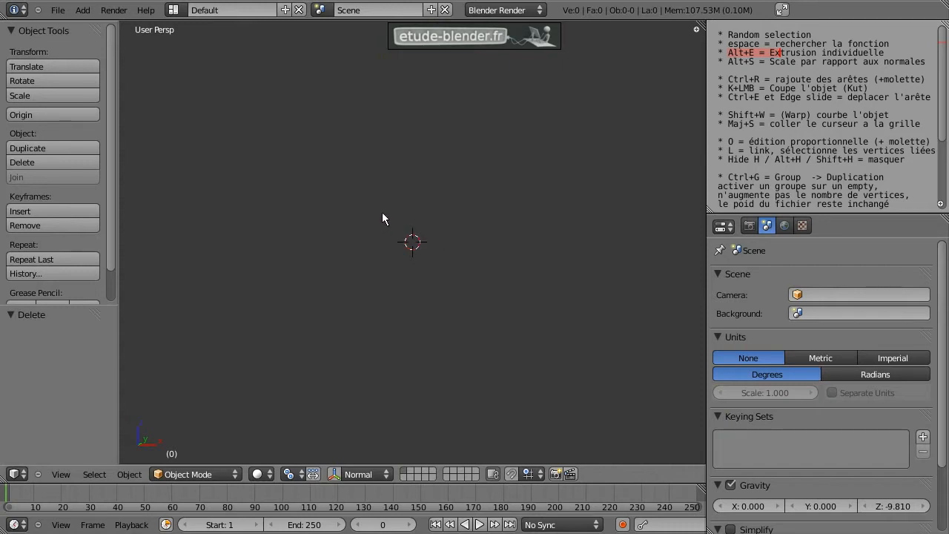
Step: Add a cube mesh to the empty scene
key(shift+a)
mouse_move(382, 212)
click(450, 222)
scroll(426, 240, up, 4)
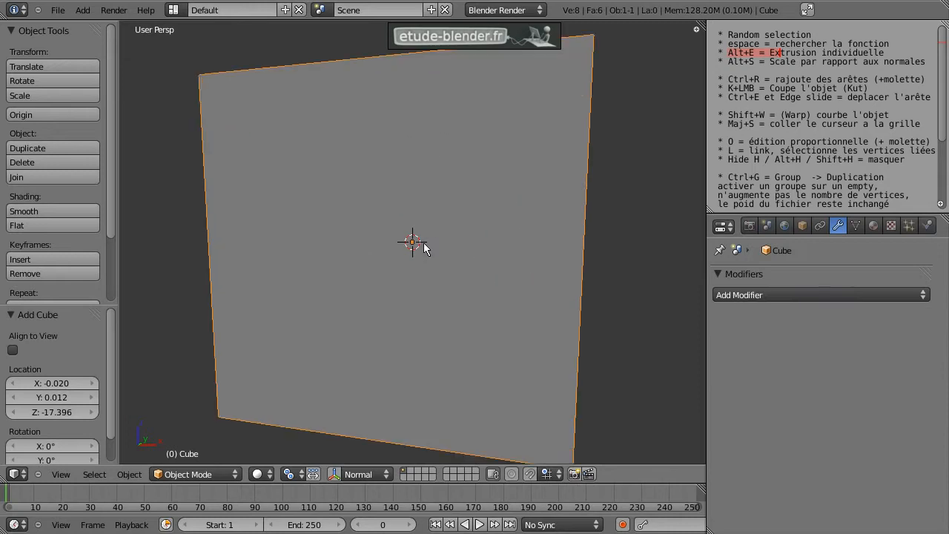
scroll(424, 243, down, 5)
Step: Enter Edit Mode on the cube and subdivide all its faces with one cut
key(Tab)
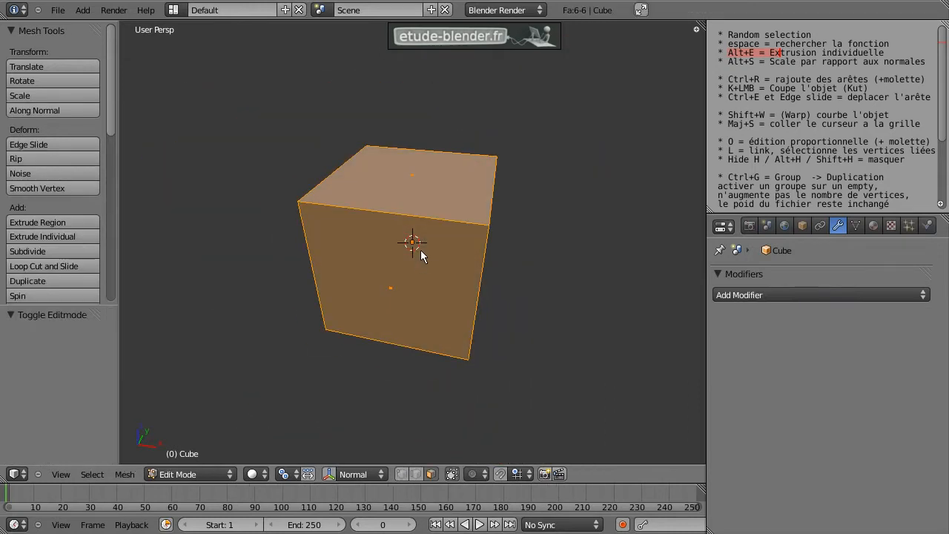
key(w)
click(408, 257)
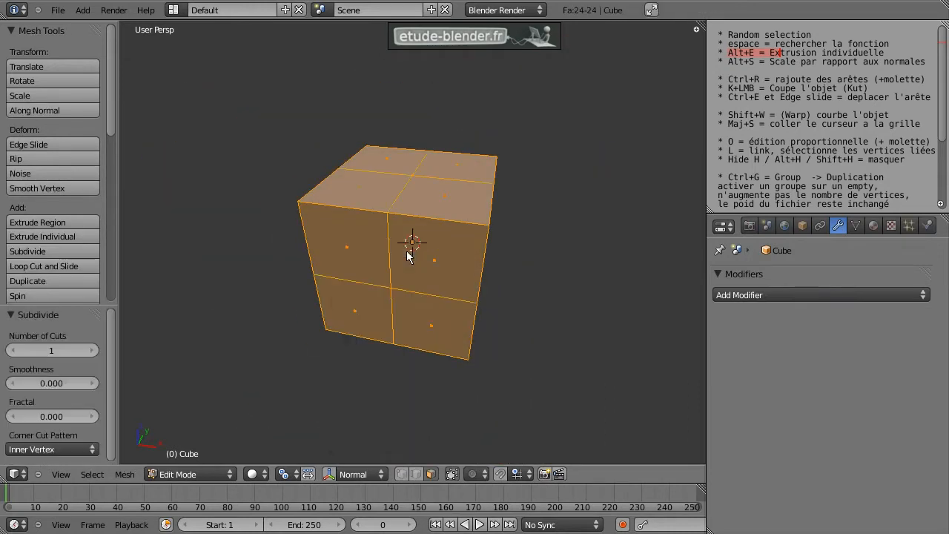
Step: Select the four faces on the cube's top side and hide the tool shelf
right_click(337, 183)
shift+right_click(398, 155)
shift+right_click(449, 191)
shift+right_click(452, 179)
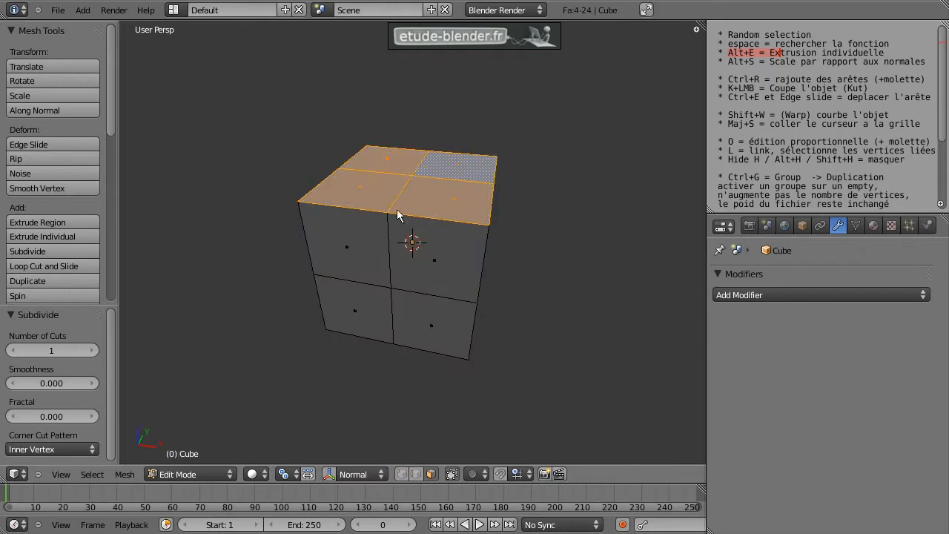
key(t)
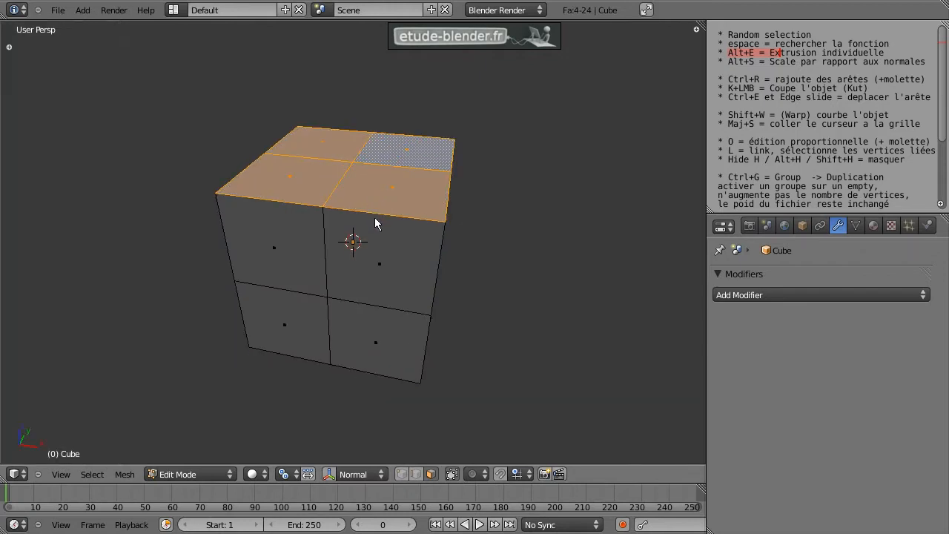
Step: Set the pivot point to Median Point and try scaling the four selected top faces together
key(s)
key(Escape)
click(286, 475)
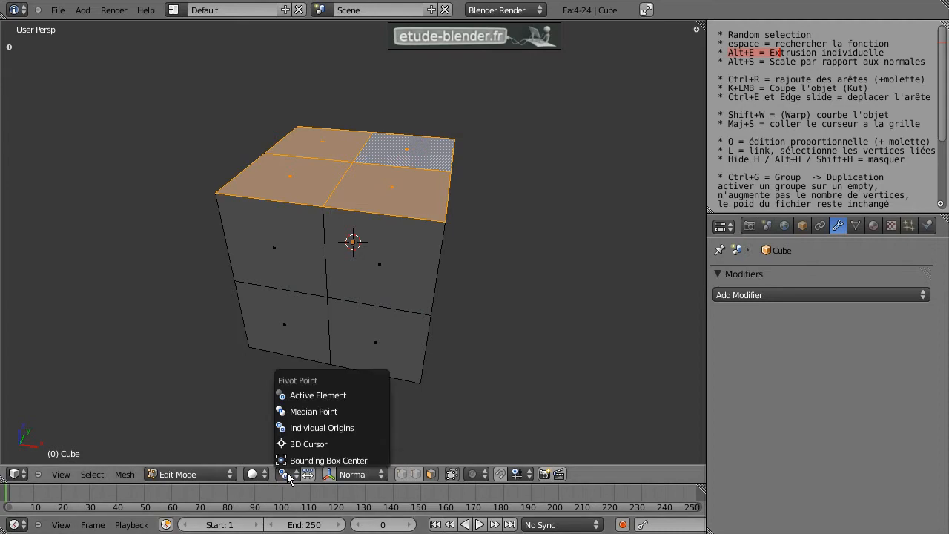
click(340, 412)
scroll(413, 294, down, 1)
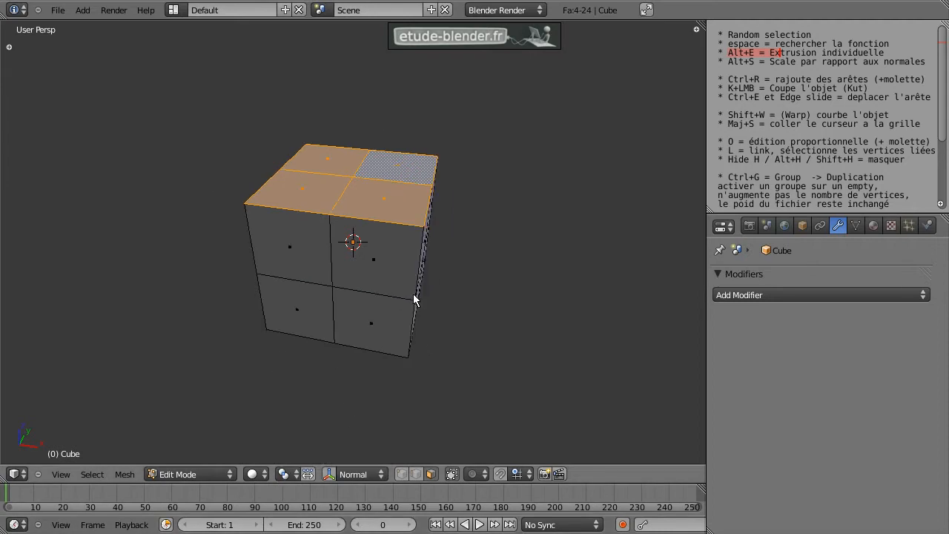
key(s)
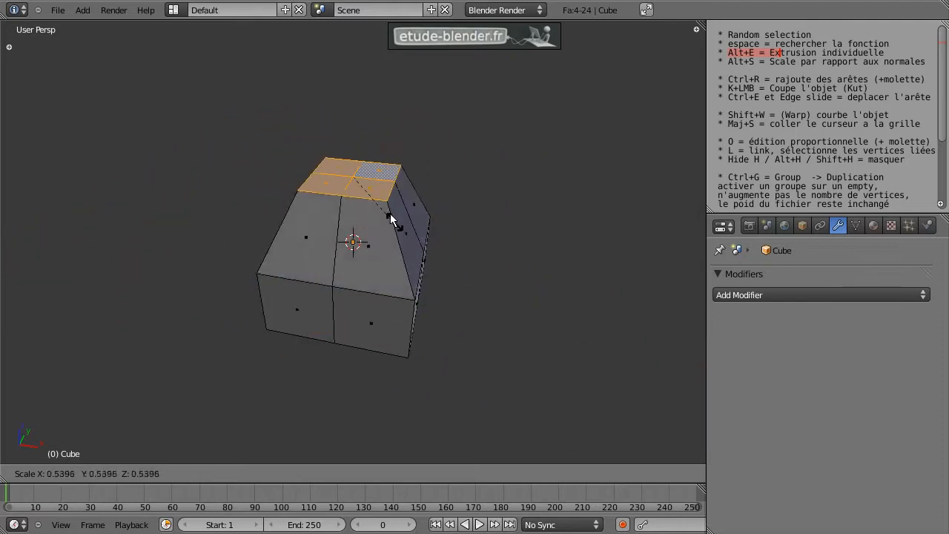
right_click(547, 387)
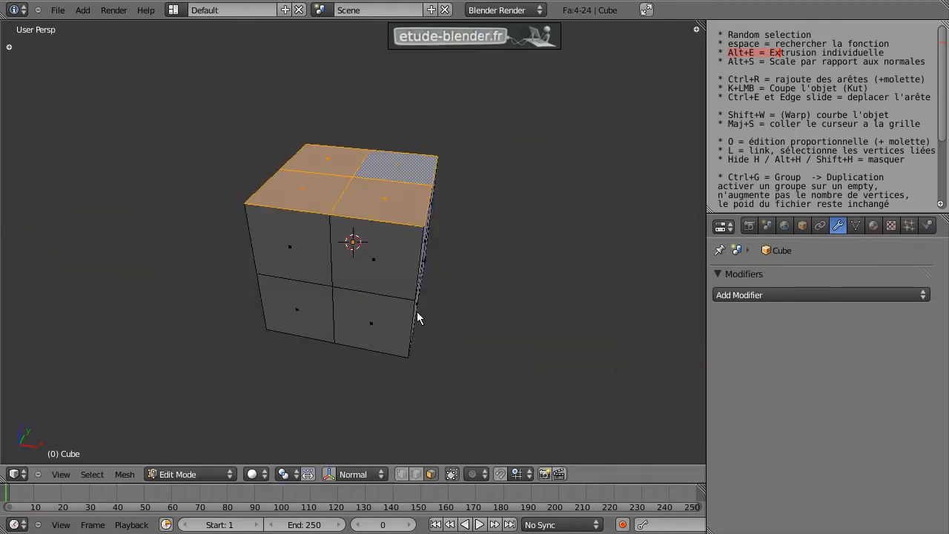
Step: Shrink/Fatten the cube's four top faces outward along their normals by about 1.5
middle_drag(417, 317, 390, 290)
drag(777, 61, 781, 61)
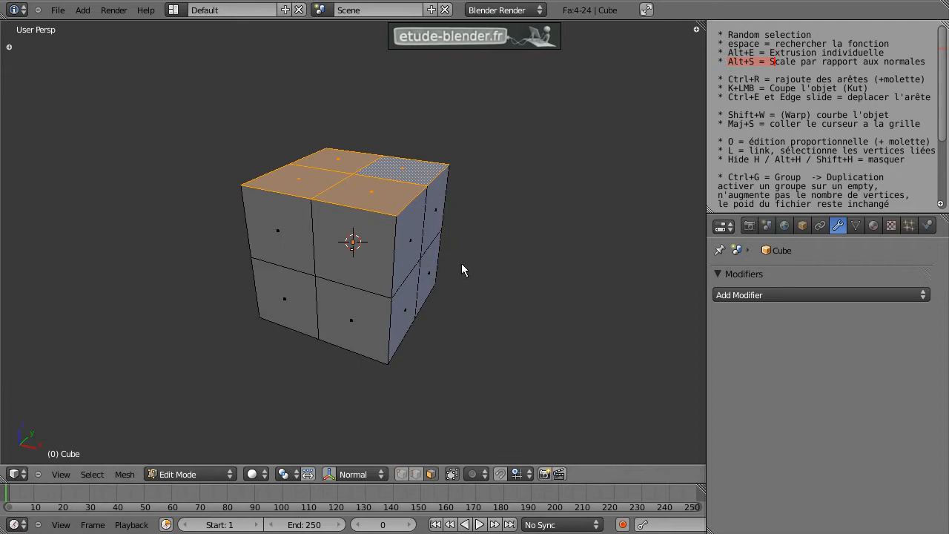
key(alt+s)
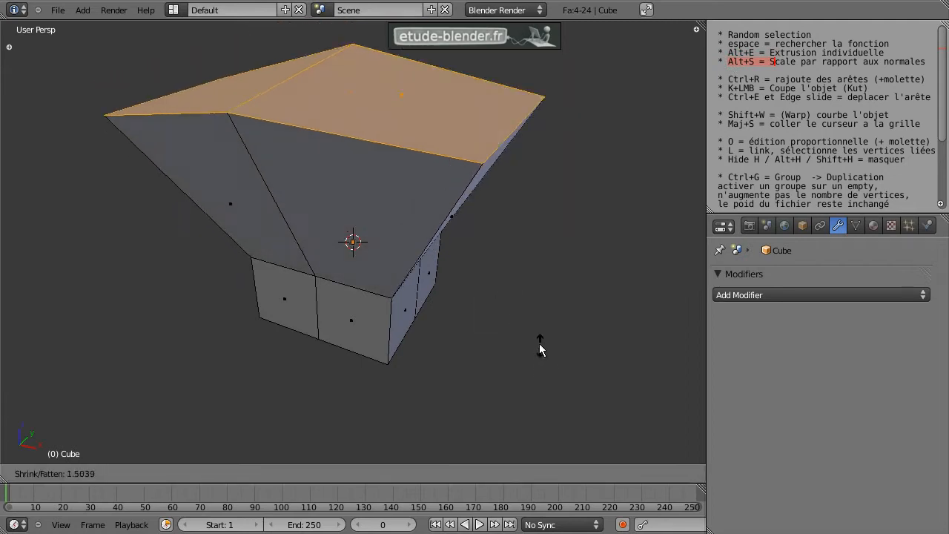
click(554, 362)
middle_drag(554, 353, 433, 247)
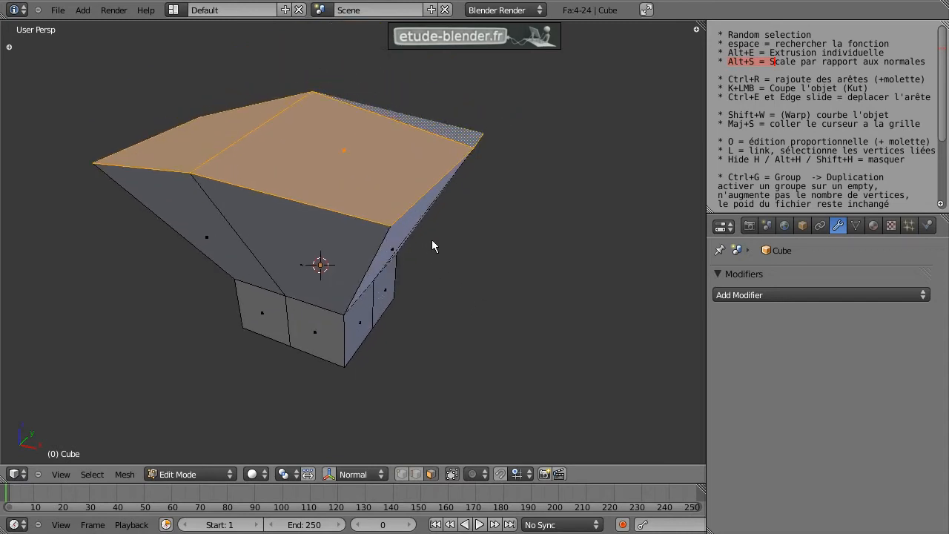
Step: Turn on the display of face normals for the mesh and hide the properties sidebar
key(n)
scroll(630, 290, down, 10)
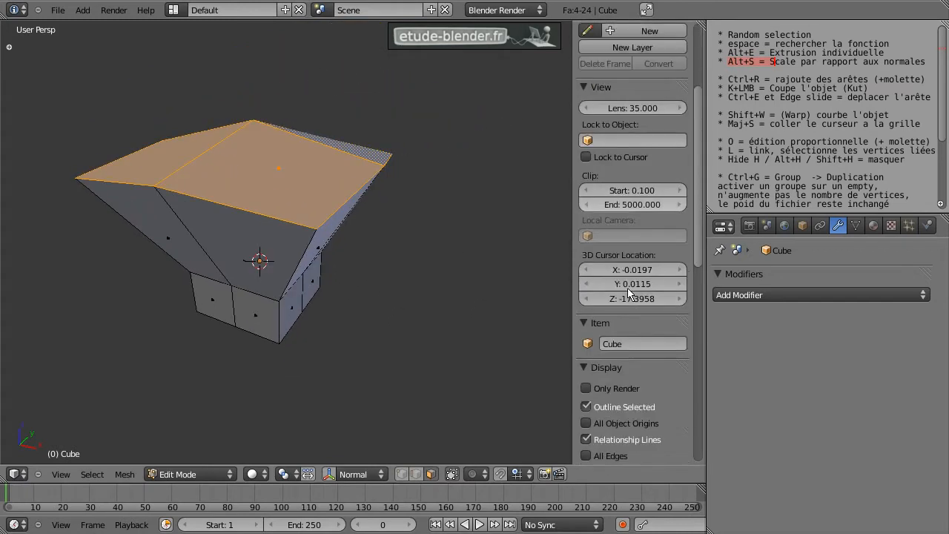
scroll(629, 295, down, 5)
scroll(615, 376, down, 4)
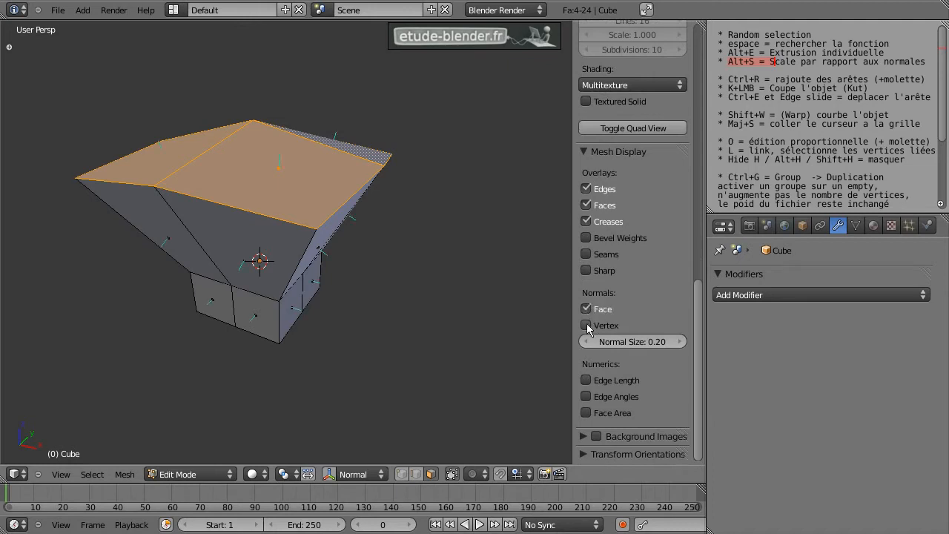
click(590, 311)
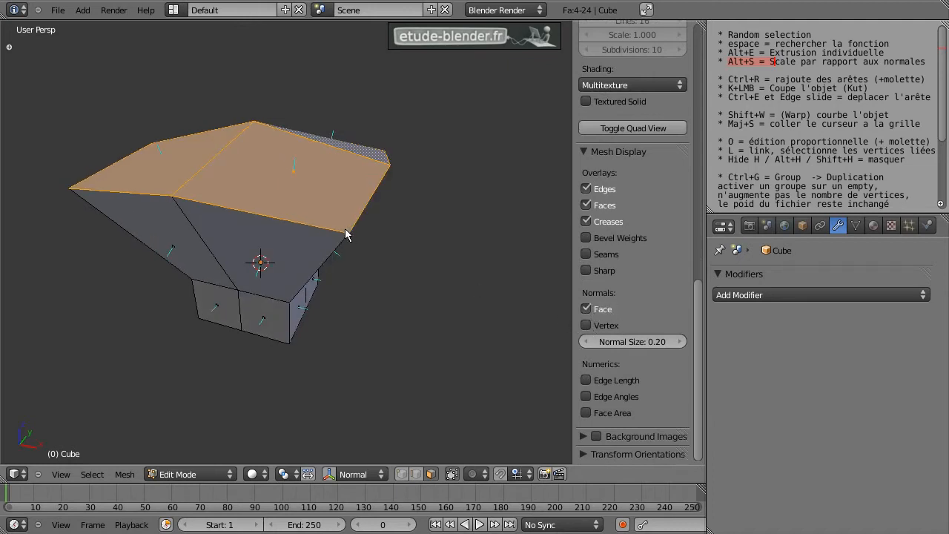
key(n)
Step: Shrink/Fatten the top faces repeatedly inward and outward along their normals, ending with an outward change of about 3.1
key(alt+s)
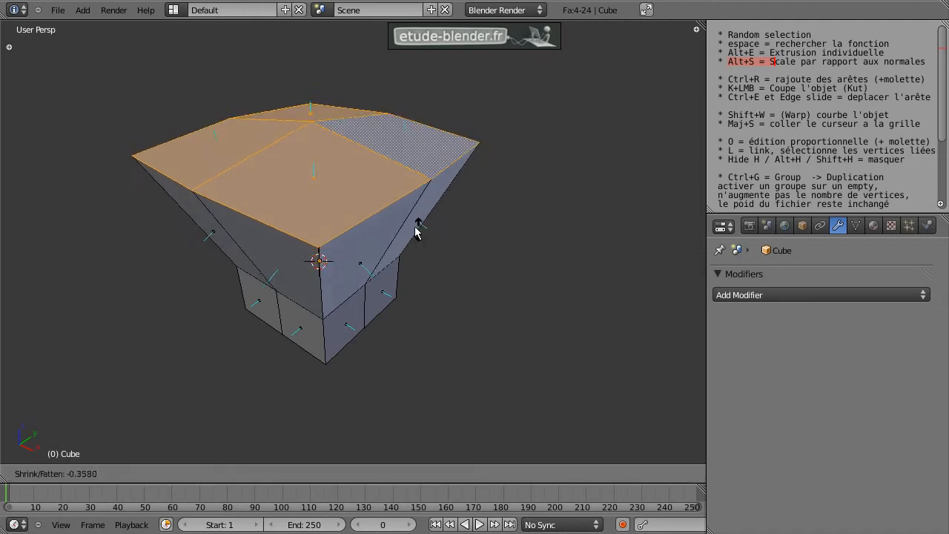
click(446, 278)
key(alt+s)
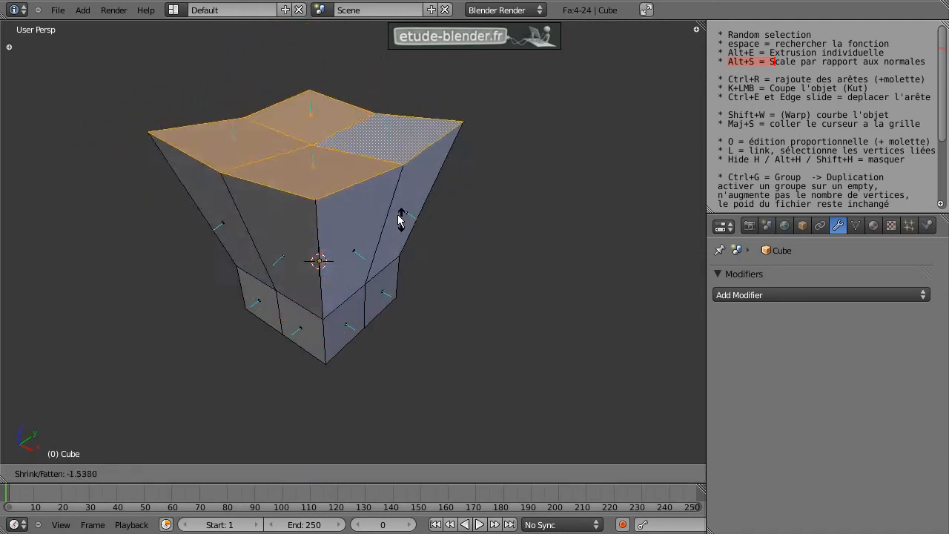
click(380, 199)
key(alt+s)
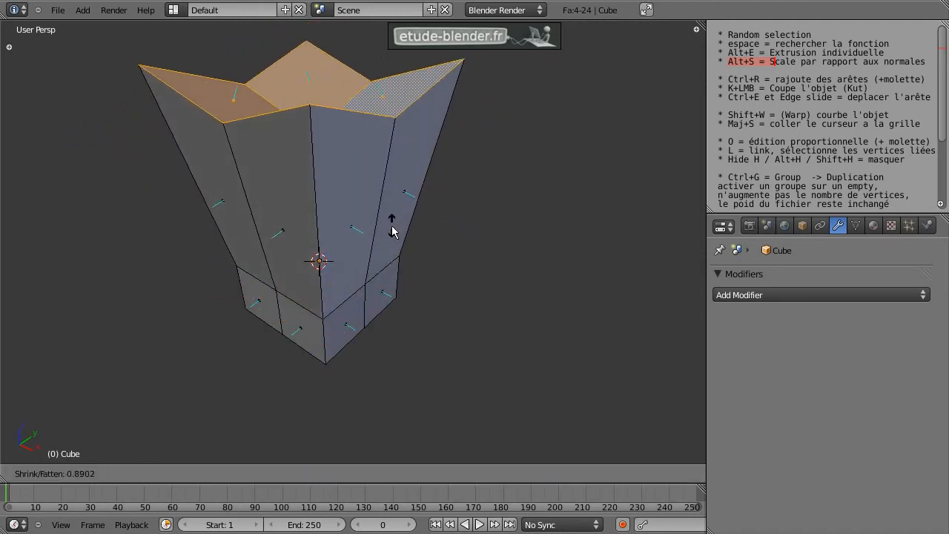
click(394, 241)
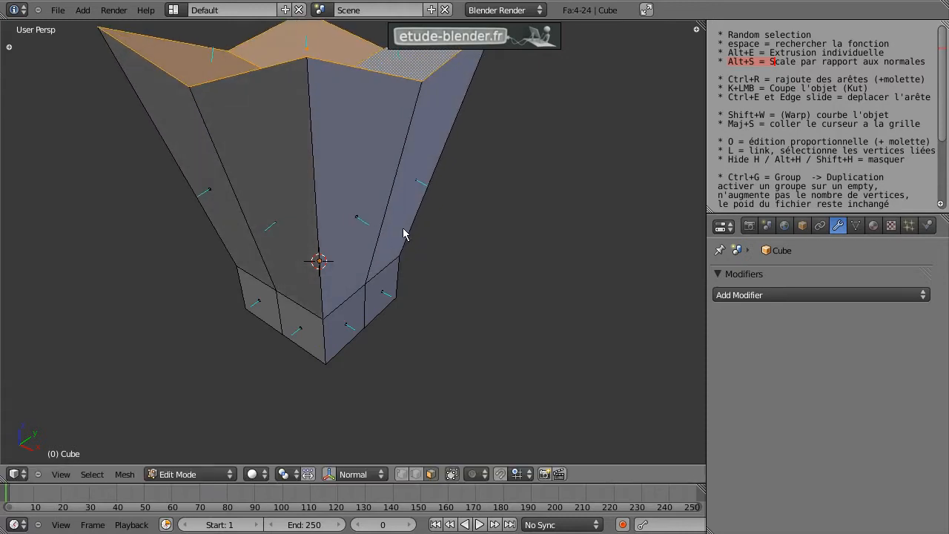
scroll(447, 234, down, 2)
key(alt+s)
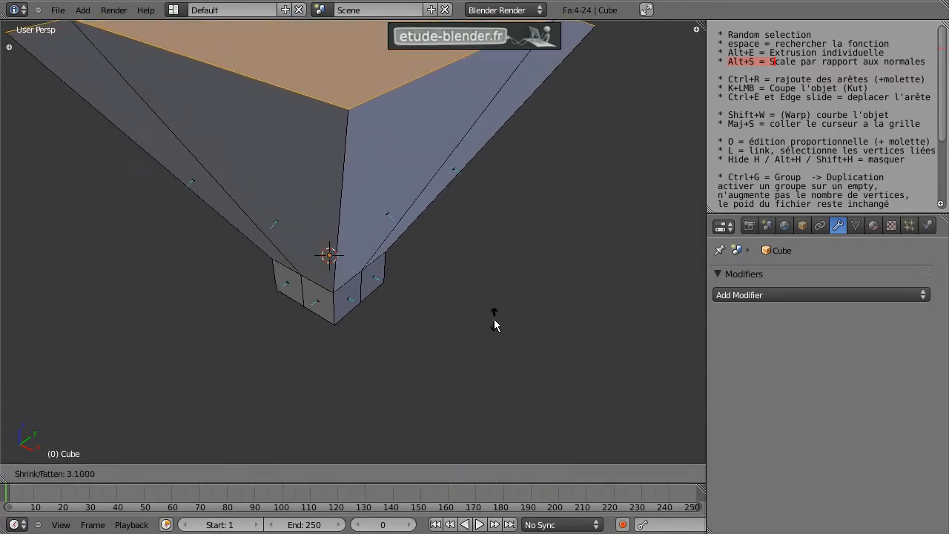
click(494, 319)
Step: Move the flared top faces down along the global Z axis by about 1.83 units
key(g)
key(z)
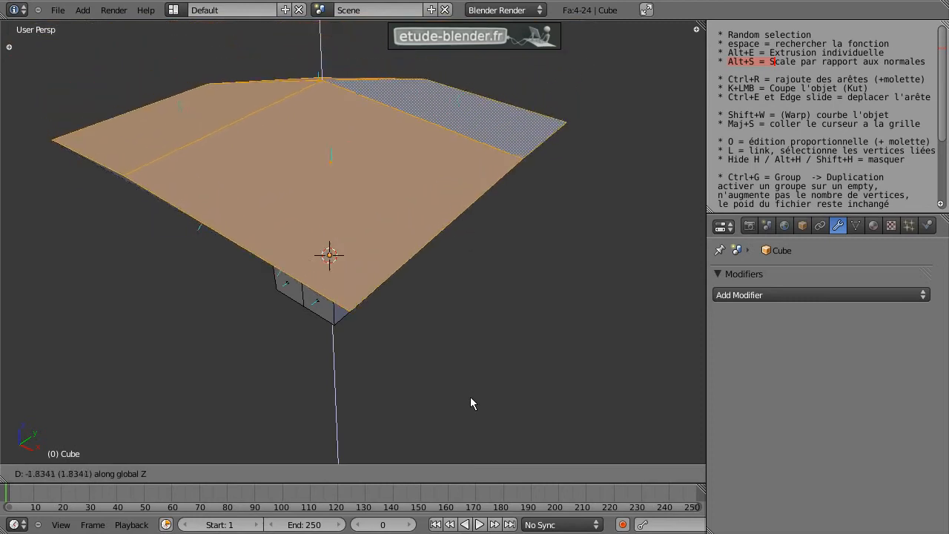
click(471, 408)
middle_drag(471, 407, 438, 262)
Step: Return to Object Mode and delete the deformed cube
key(Tab)
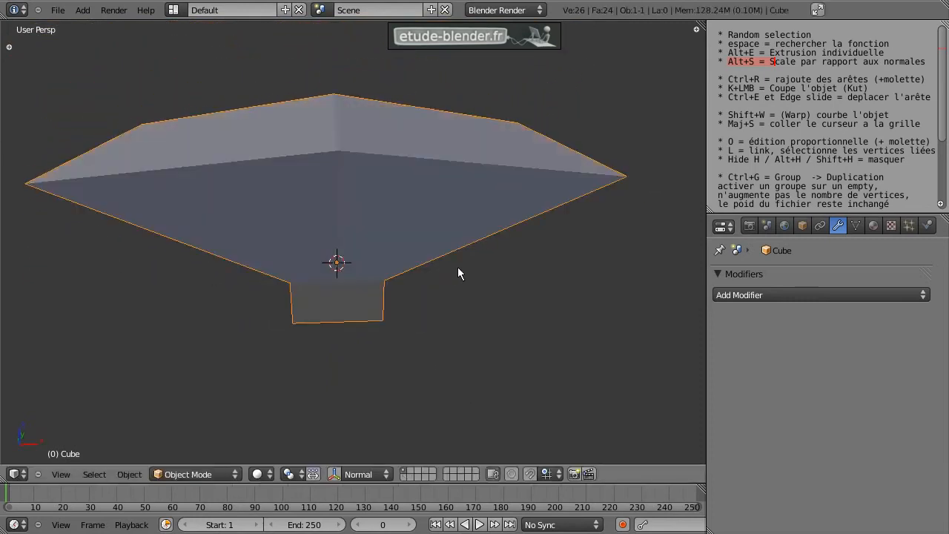
key(x)
click(458, 266)
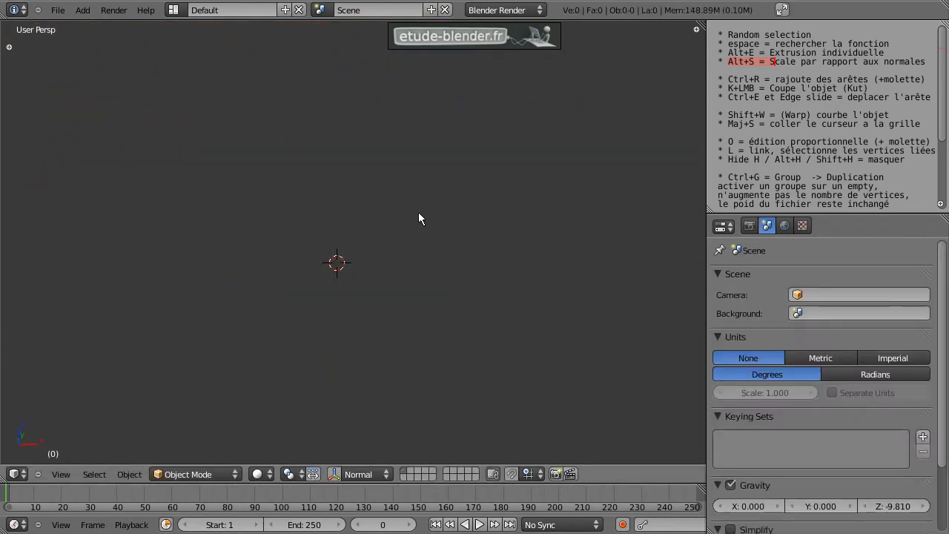
Step: Add a new cube mesh to the empty scene
key(shift+a)
mouse_move(419, 214)
click(461, 230)
middle_drag(342, 253, 298, 264)
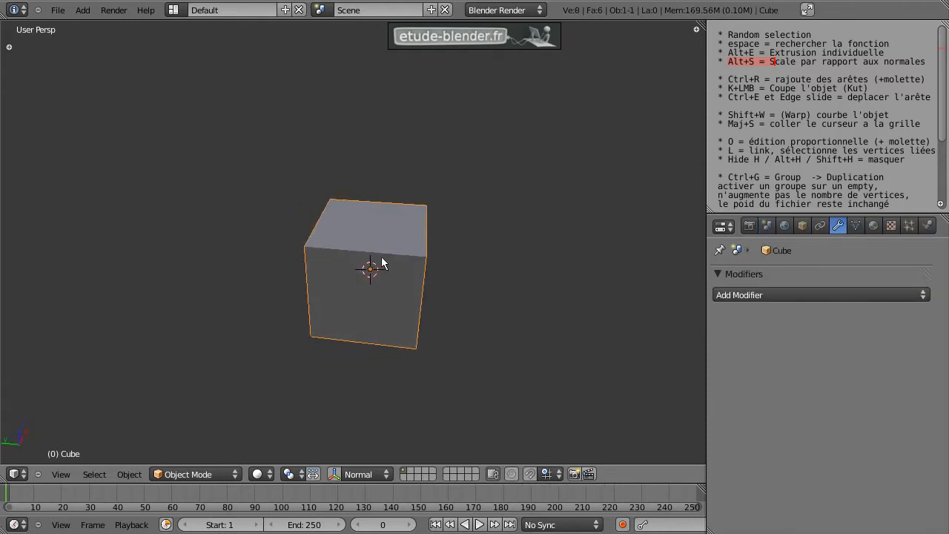
Step: Enter Edit Mode on the new cube and add 13 evenly spaced parallel loop cuts around it
key(Tab)
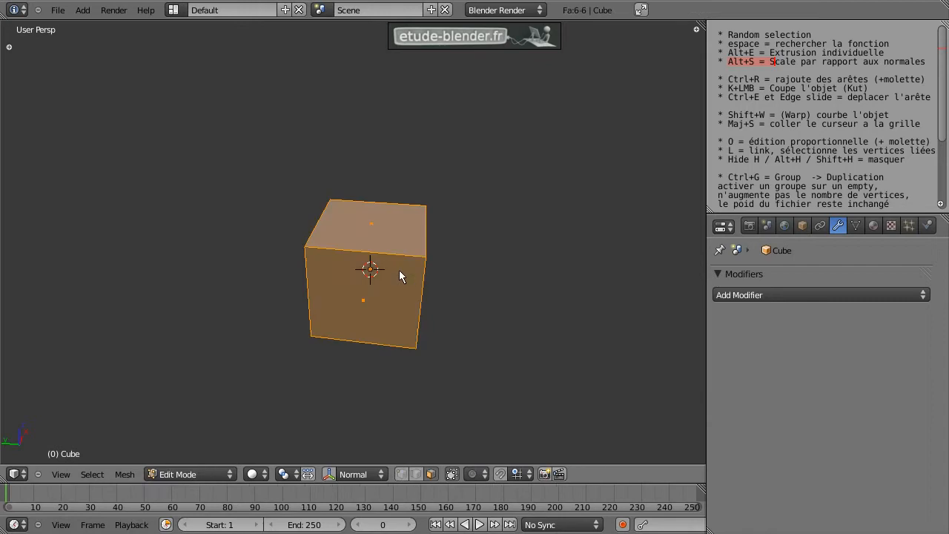
scroll(403, 256, up, 2)
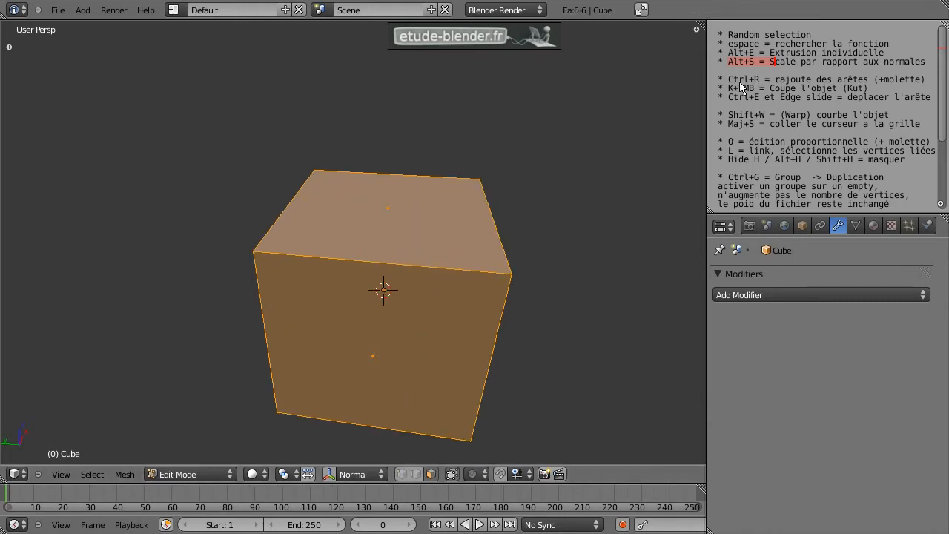
drag(728, 79, 798, 79)
key(ctrl+r)
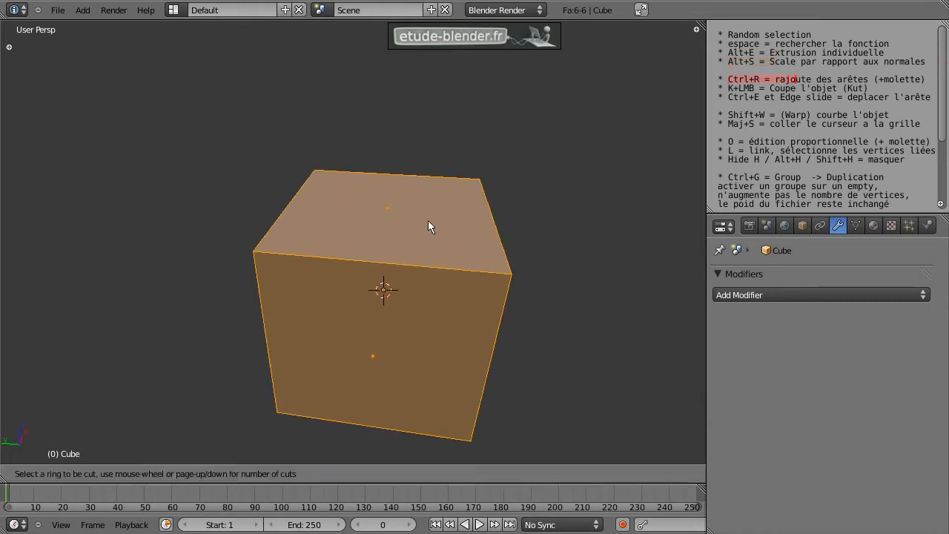
scroll(379, 267, up, 3)
scroll(377, 267, down, 3)
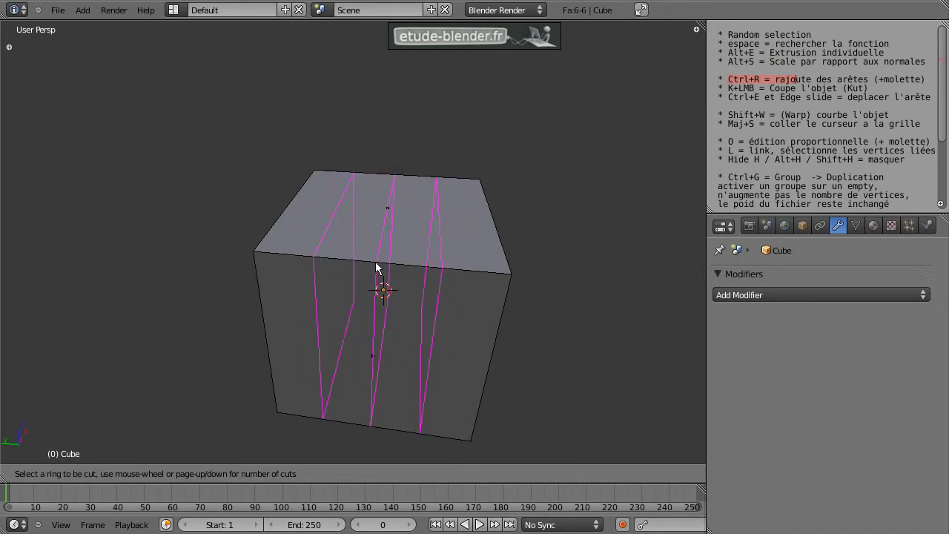
scroll(376, 265, up, 15)
scroll(374, 262, up, 5)
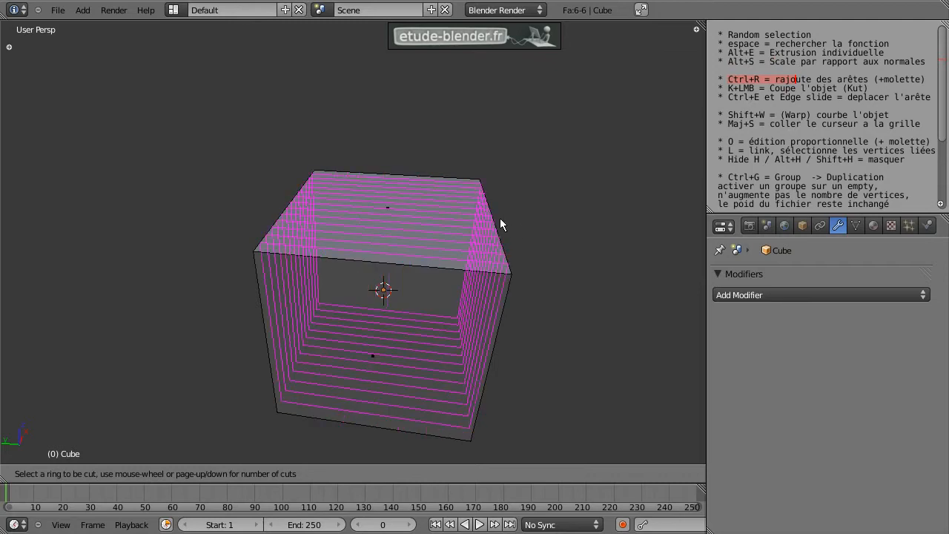
click(385, 265)
right_click(385, 265)
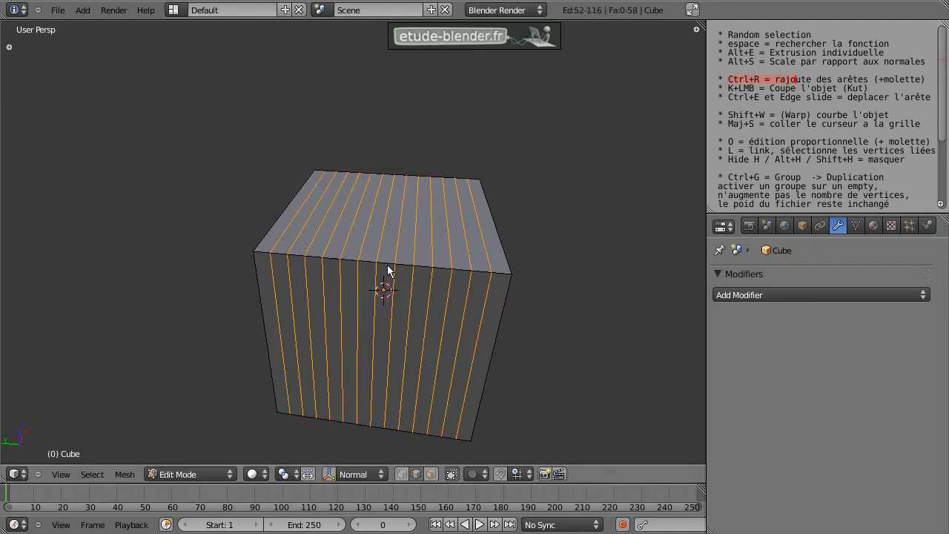
Step: Select the whole mesh in top view and knife-cut a wavy line across all parallel strips, off to one side of the centre
middle_drag(416, 256, 517, 202)
key(KP_7)
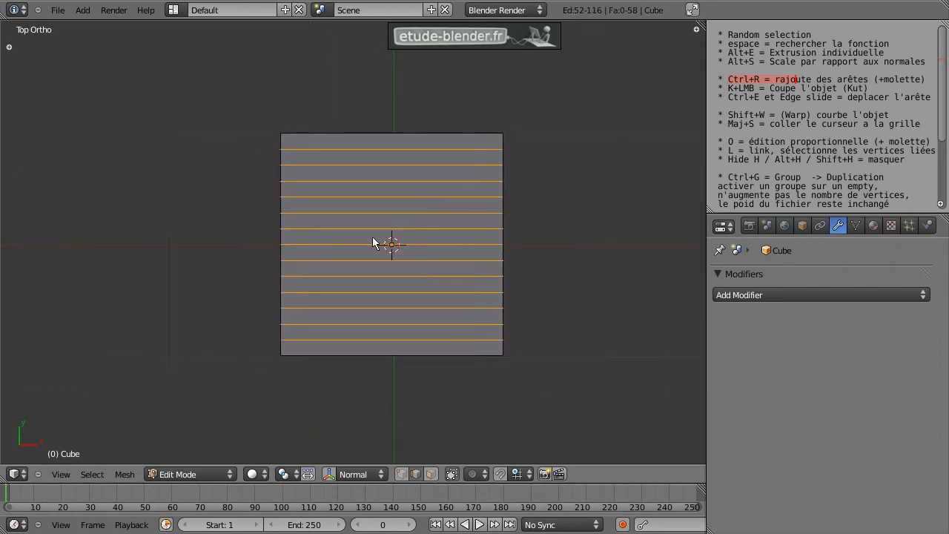
key(a)
key(a)
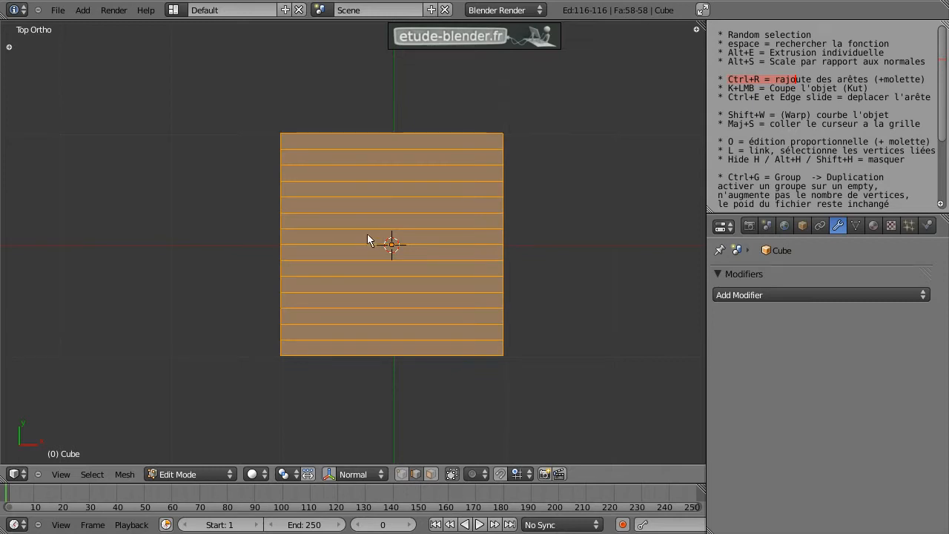
drag(724, 88, 792, 88)
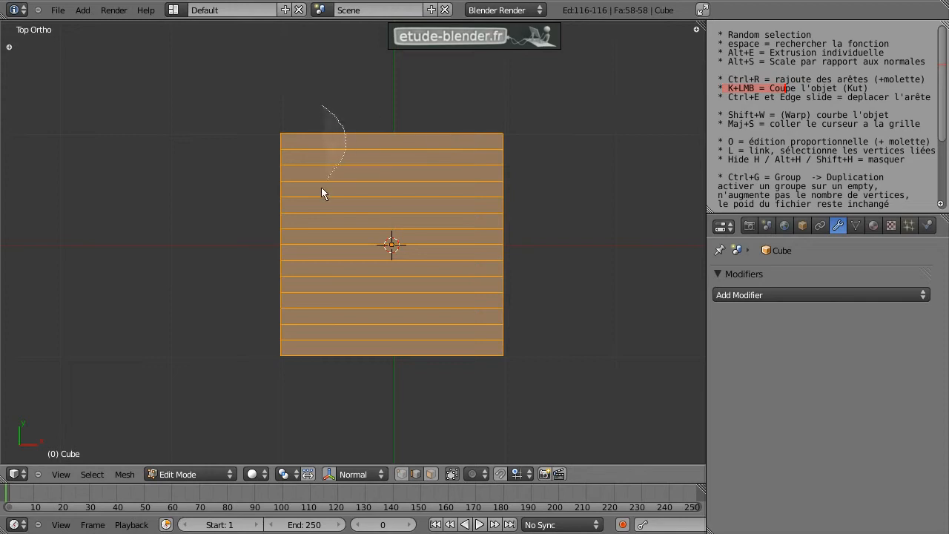
drag(296, 399, 298, 395)
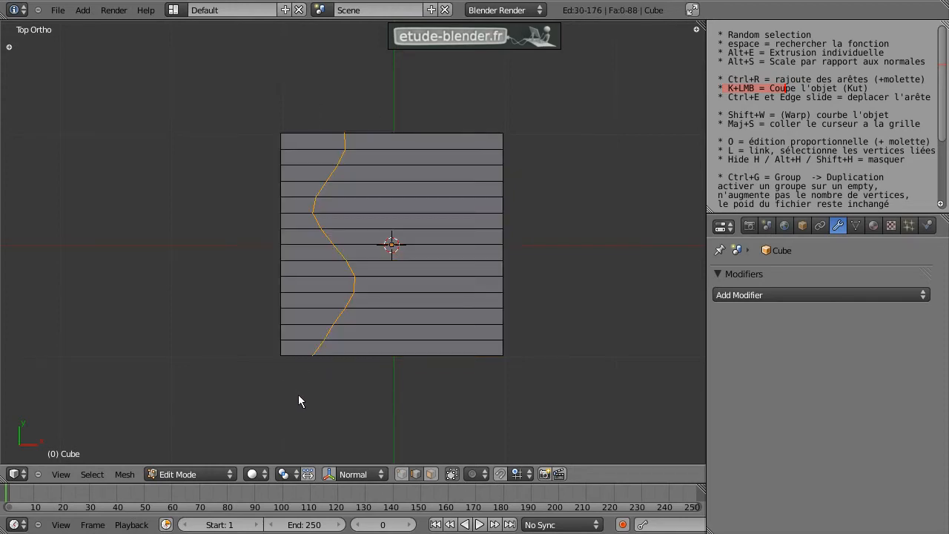
Step: Reselect the whole mesh and knife-cut a second wavy line across the strips beside the first one
scroll(320, 209, up, 2)
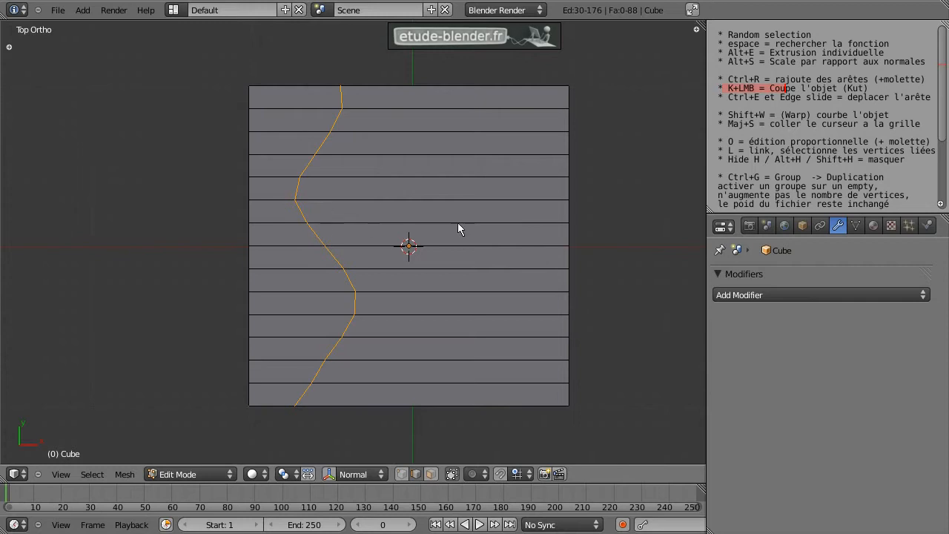
key(a)
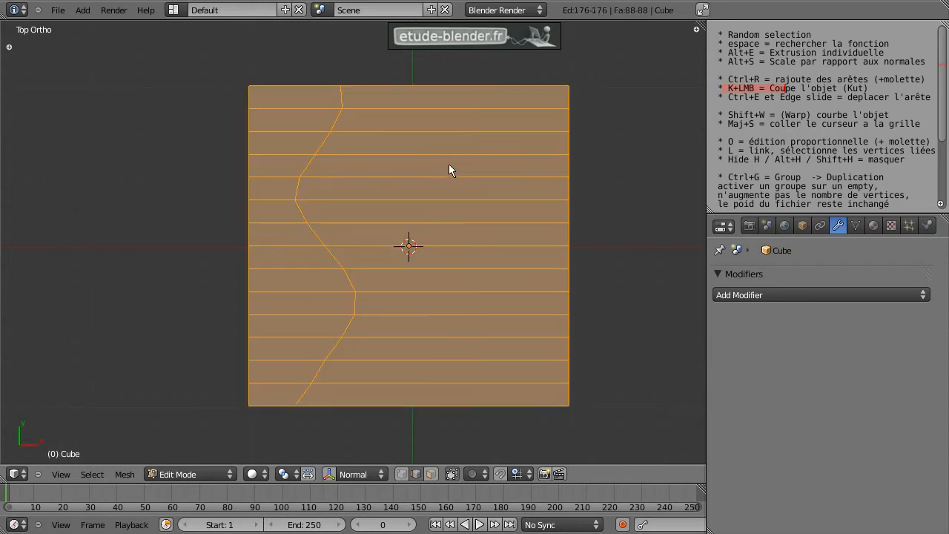
mouse_move(466, 57)
mouse_down()
mouse_move(433, 205)
mouse_move(395, 291)
mouse_up()
key(Return)
Step: Edge-slide the second wavy cut line part of the way towards the first wavy line
middle_drag(444, 436, 524, 90)
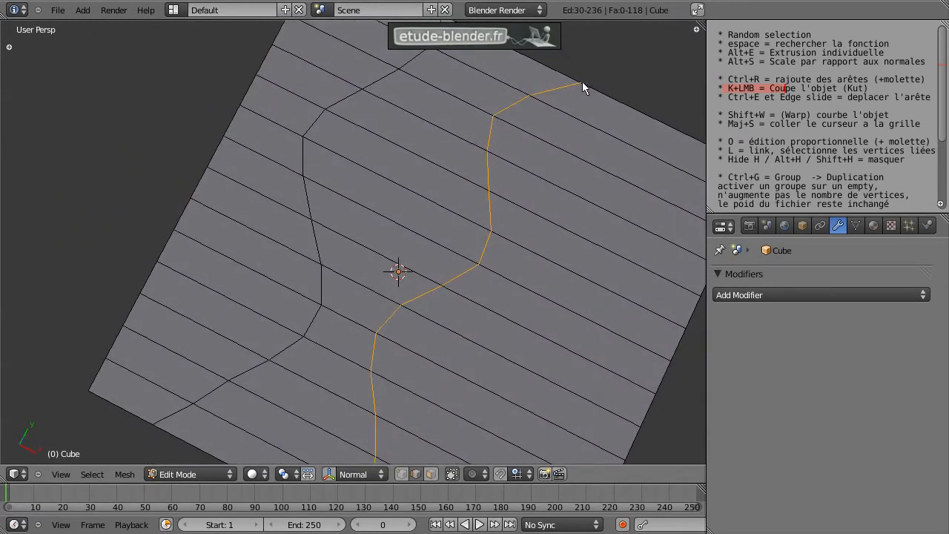
middle_drag(542, 194, 549, 156)
drag(798, 99, 834, 98)
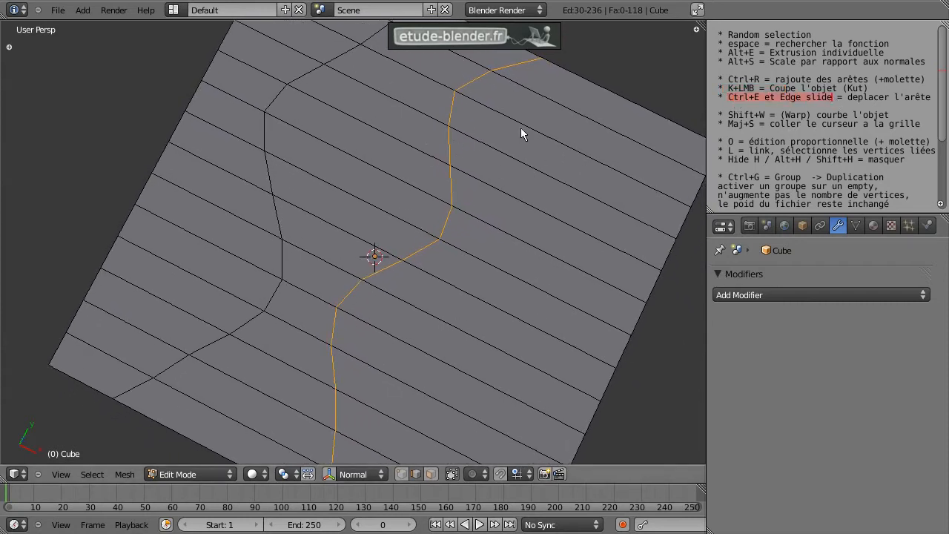
key(ctrl+e)
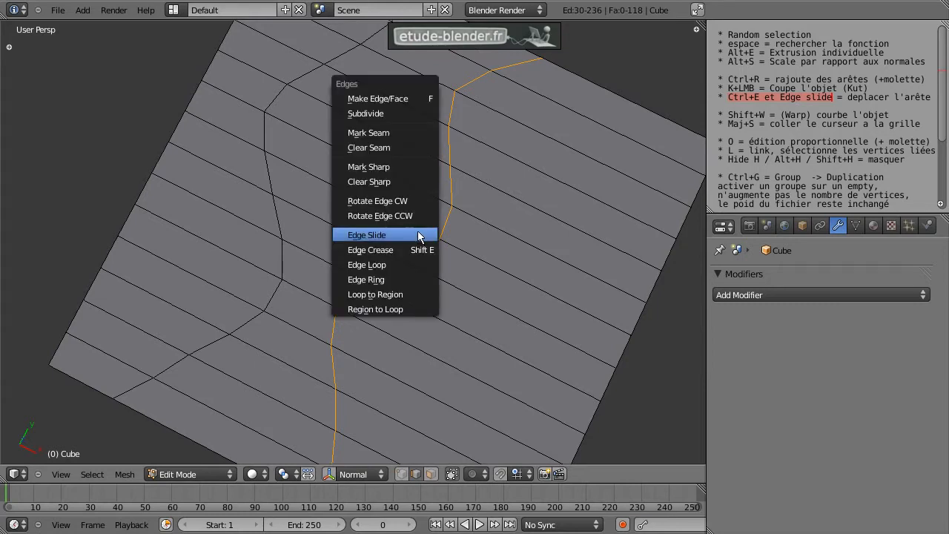
click(399, 235)
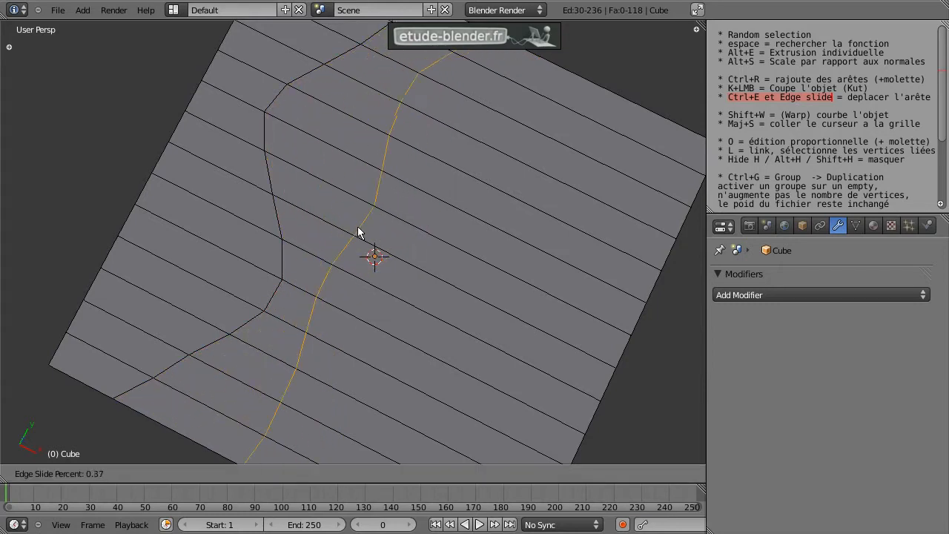
click(360, 304)
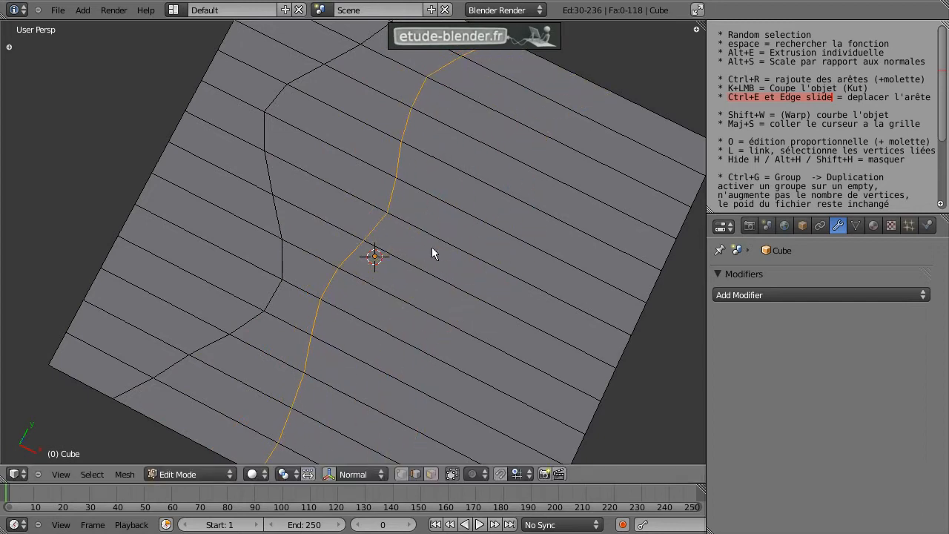
Step: Select a straight edge loop across the middle of the top face and edge-slide it towards the neighbouring loop behind it
alt+right_click(426, 232)
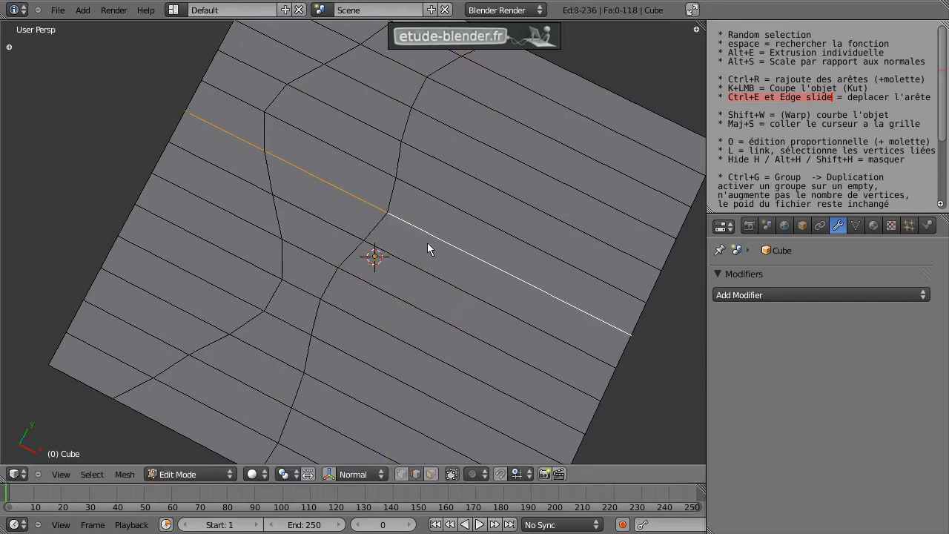
key(ctrl+e)
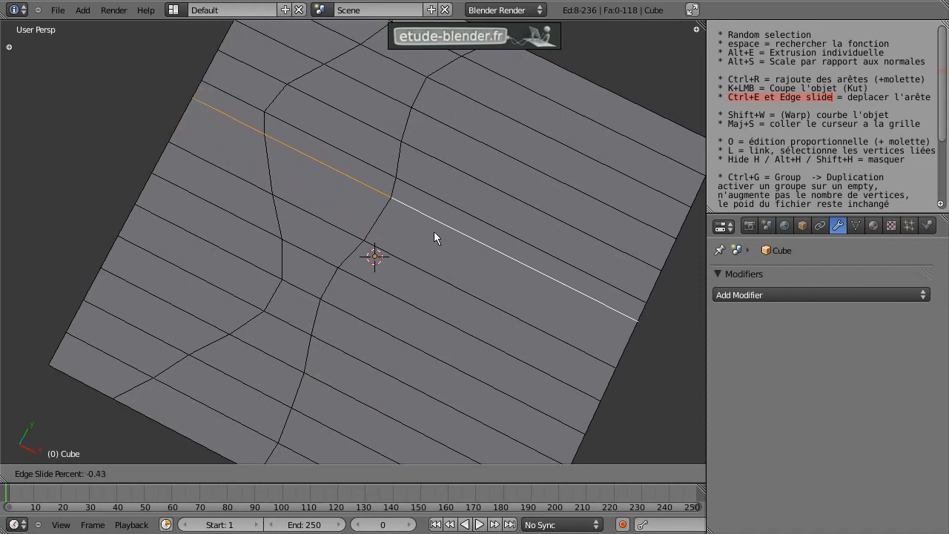
click(435, 231)
middle_drag(435, 231, 389, 209)
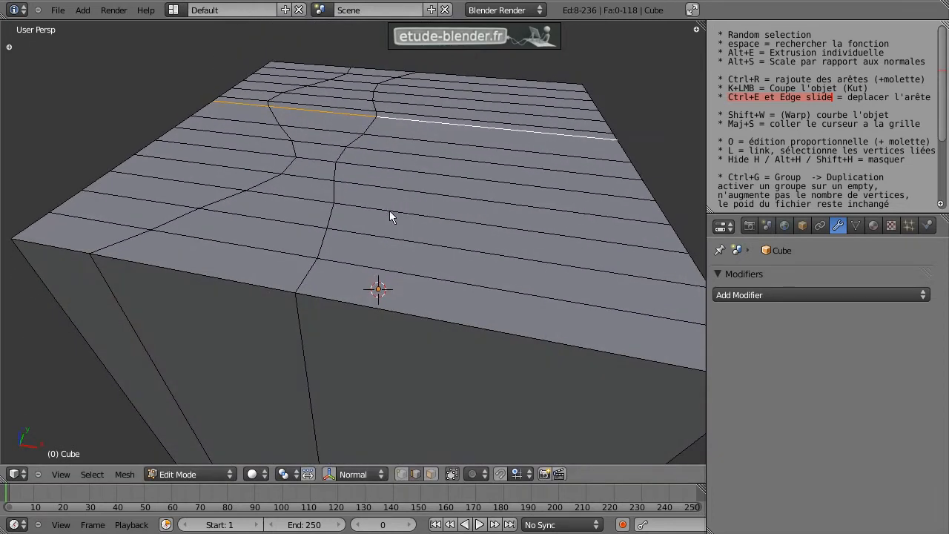
Step: Leave Edit Mode, delete the cut-up cube and add a new cube mesh
key(Tab)
key(x)
click(427, 186)
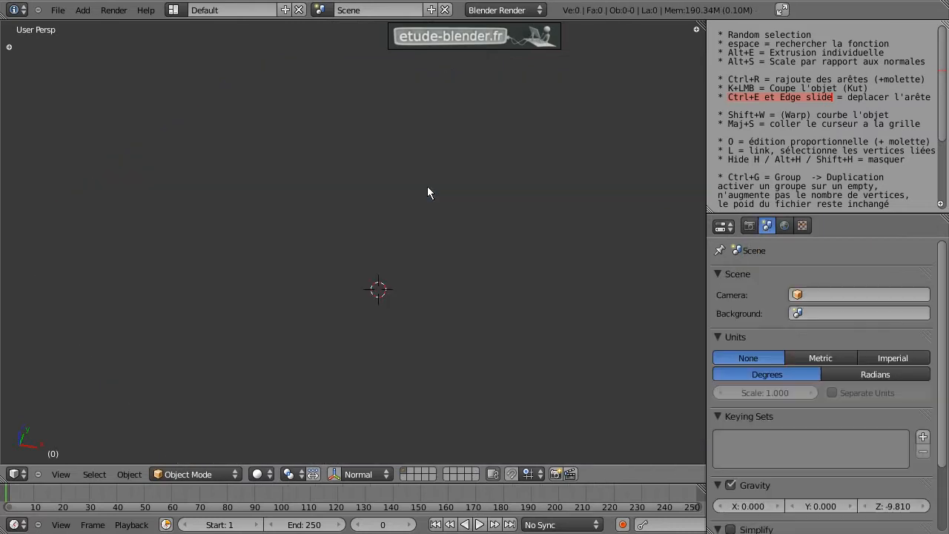
key(shift+a)
mouse_move(427, 186)
click(468, 202)
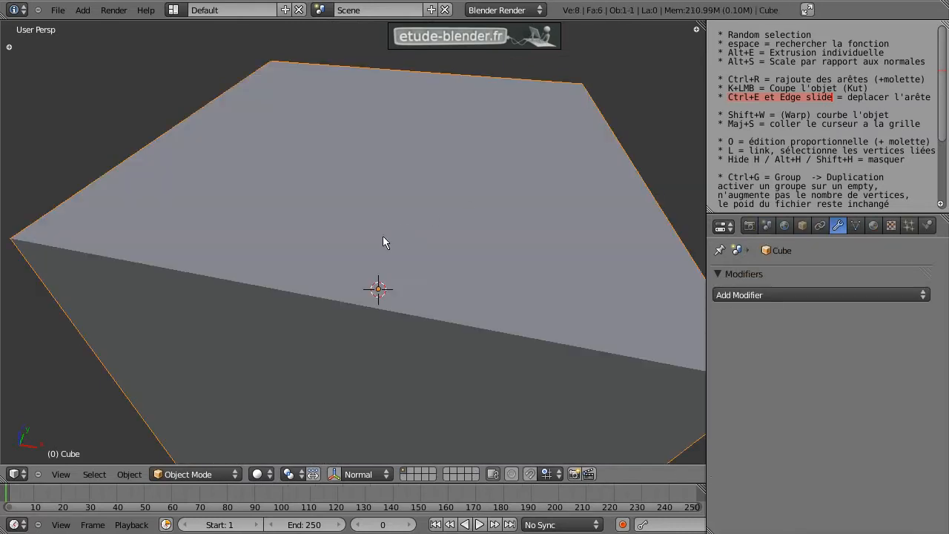
scroll(381, 236, down, 4)
middle_drag(393, 251, 415, 237)
Step: Scale the new cube down along Z and stretch it along X into a long, thin slab
drag(728, 115, 864, 116)
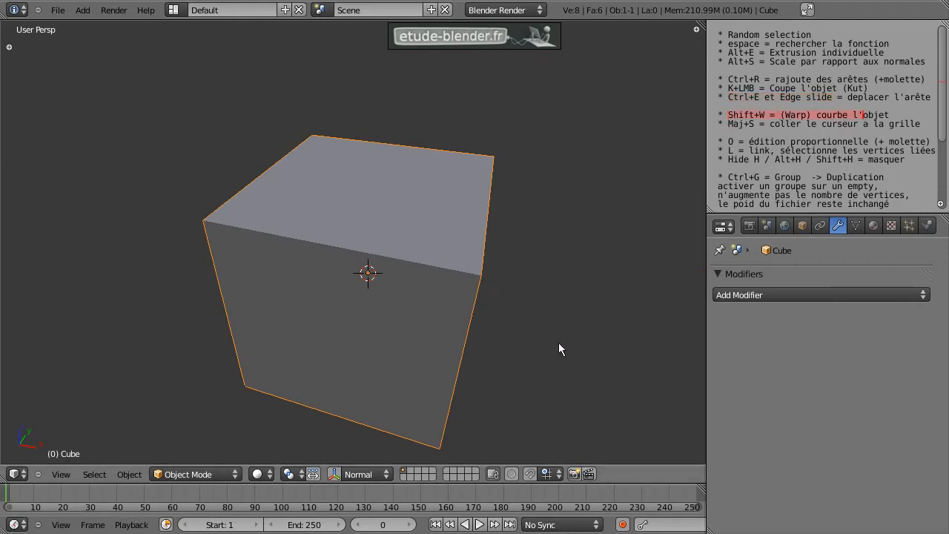
key(s)
key(z)
click(373, 282)
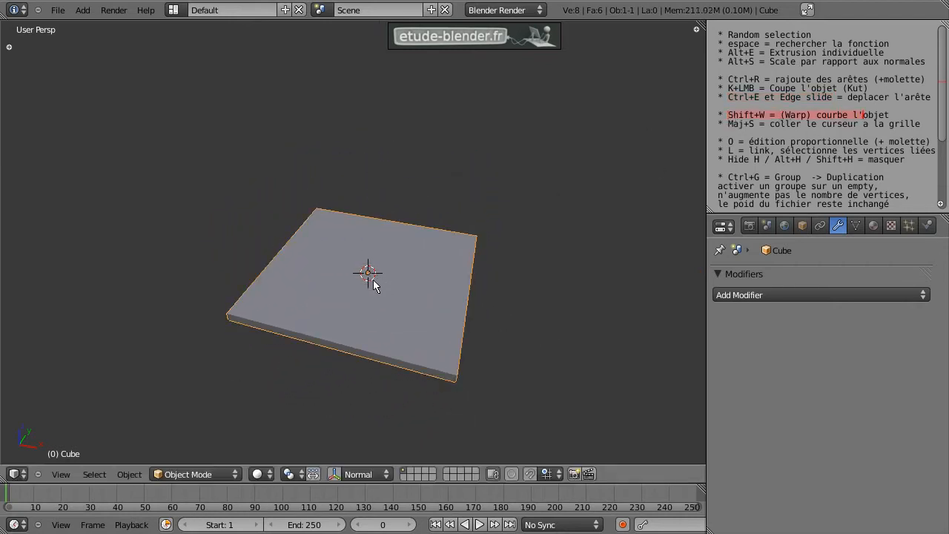
key(s)
key(x)
click(419, 309)
scroll(420, 309, down, 4)
middle_drag(406, 310, 435, 301)
Step: Enter Edit Mode and add 52 evenly spaced loop cuts crosswise along the slab's length
key(Tab)
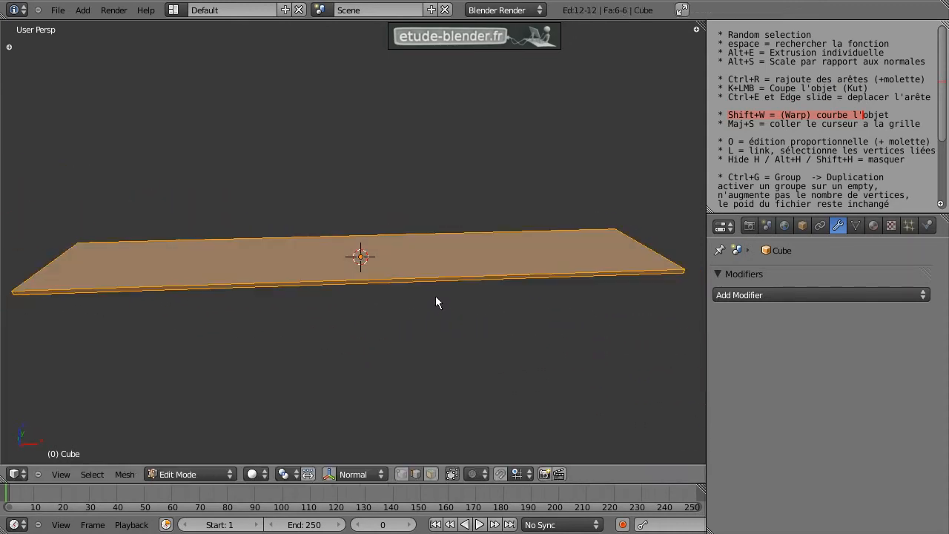
key(ctrl+r)
scroll(371, 272, up, 19)
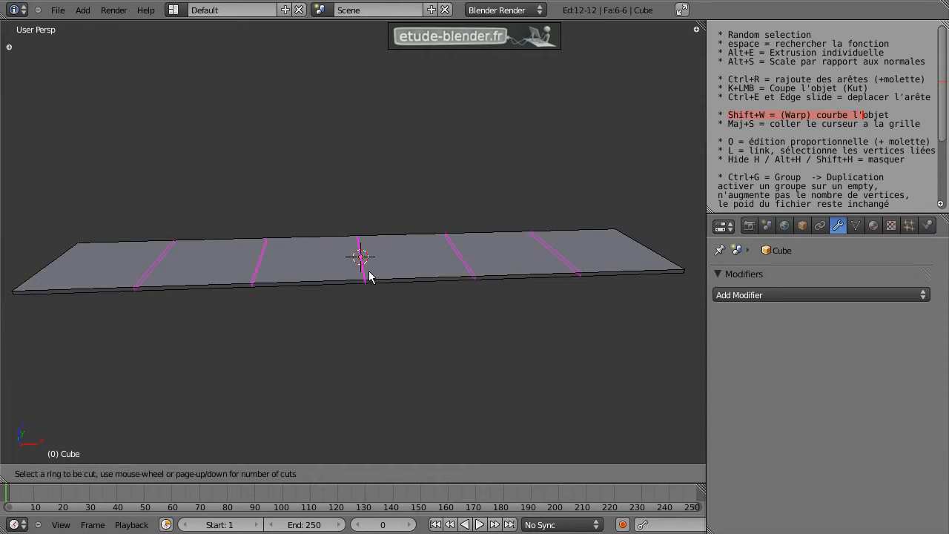
scroll(377, 272, up, 5)
scroll(376, 274, up, 20)
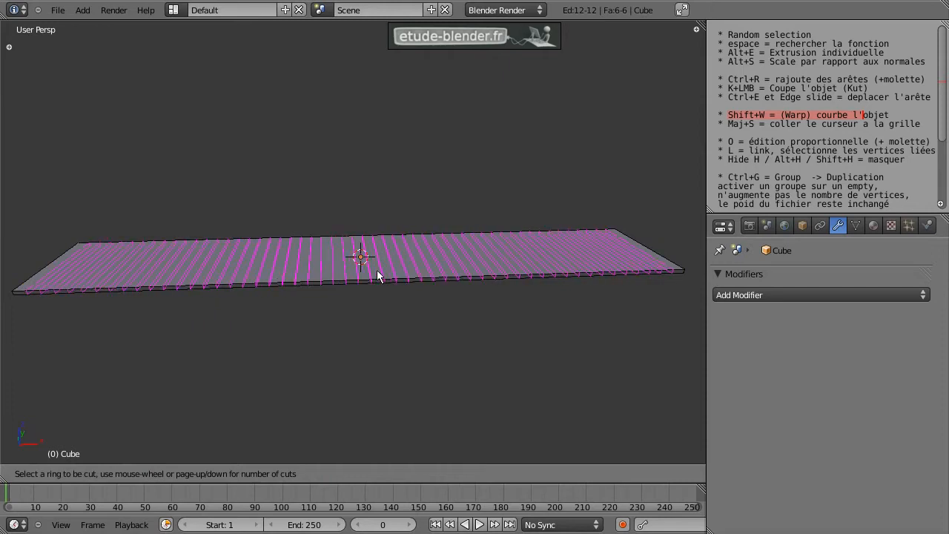
click(378, 271)
right_click(378, 271)
Step: In front view with the whole slab selected, place the 3D cursor below its centre and snap the cursor to the grid
key(KP_1)
key(a)
shift+middle_drag(382, 273, 390, 213)
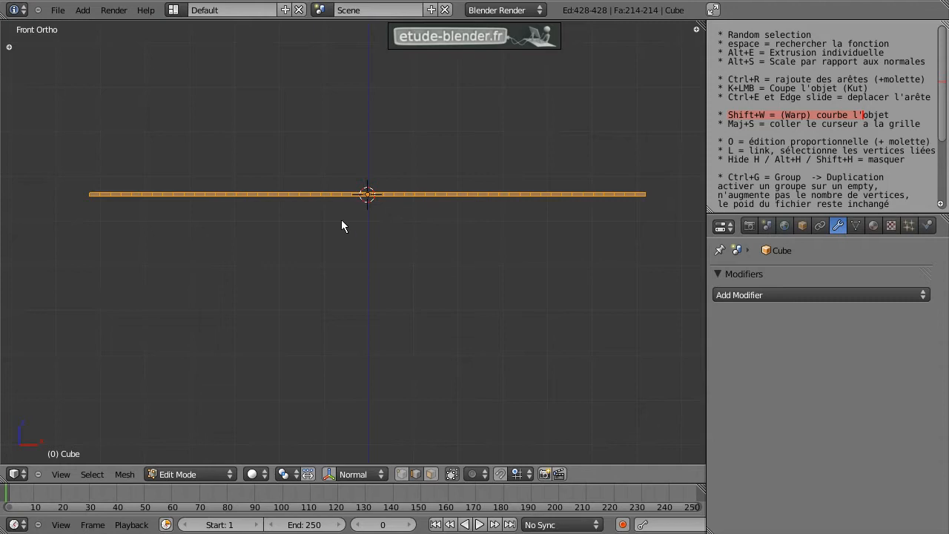
click(369, 299)
scroll(393, 311, up, 2)
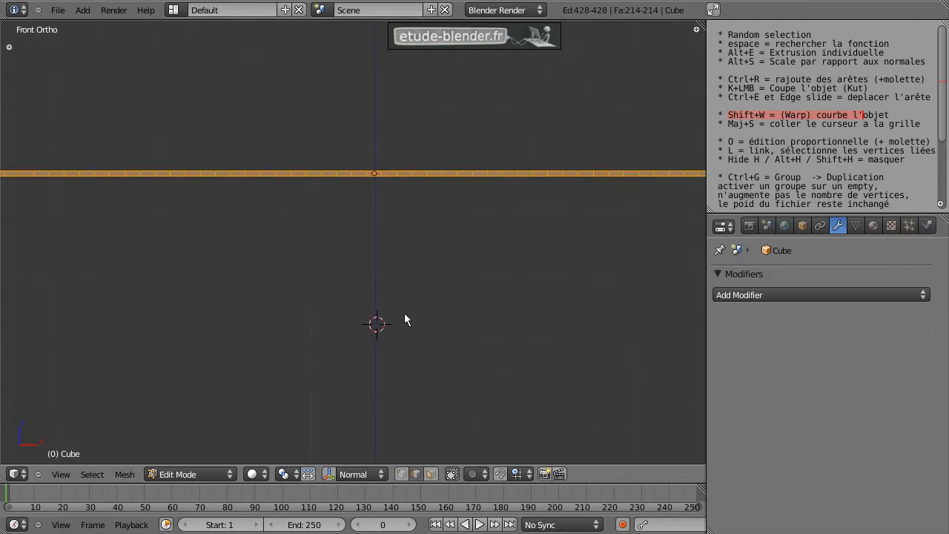
shift+middle_drag(404, 319, 394, 298)
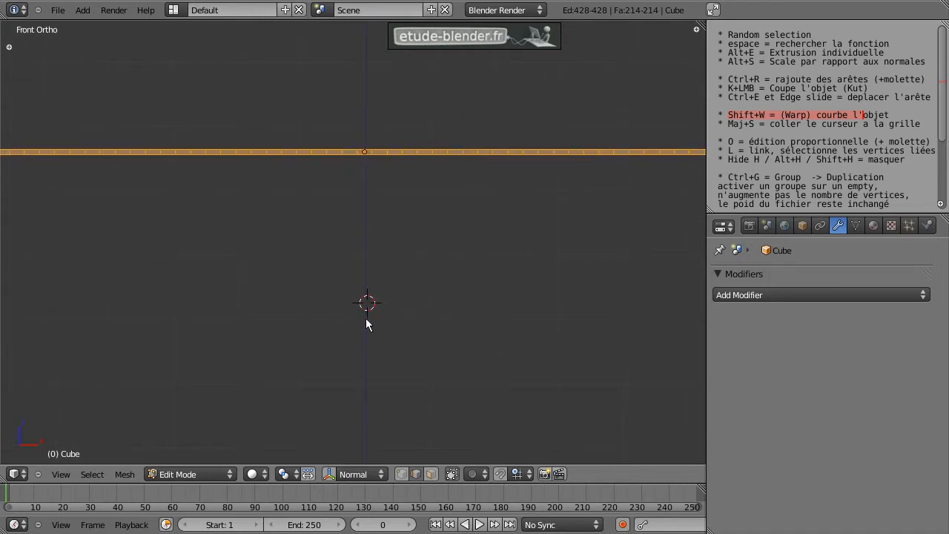
drag(728, 124, 760, 124)
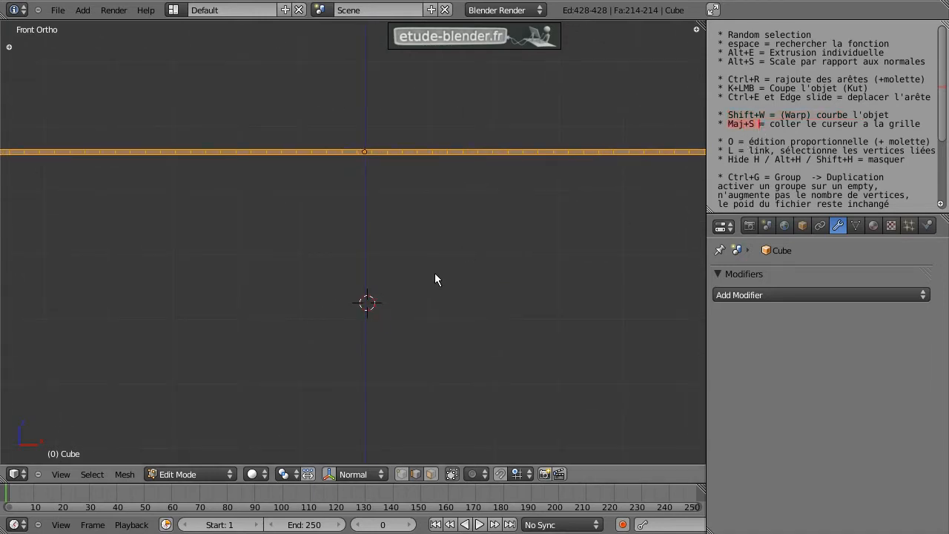
key(shift+s)
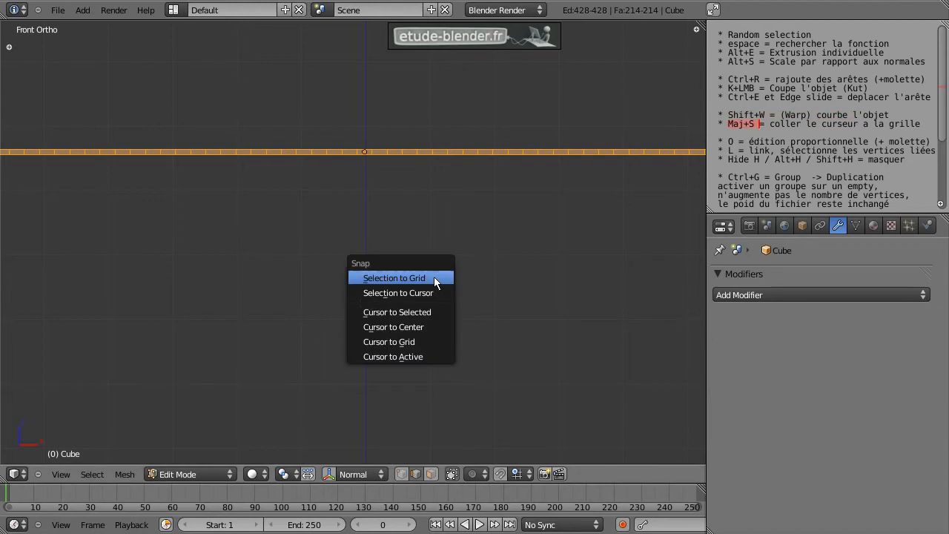
click(422, 342)
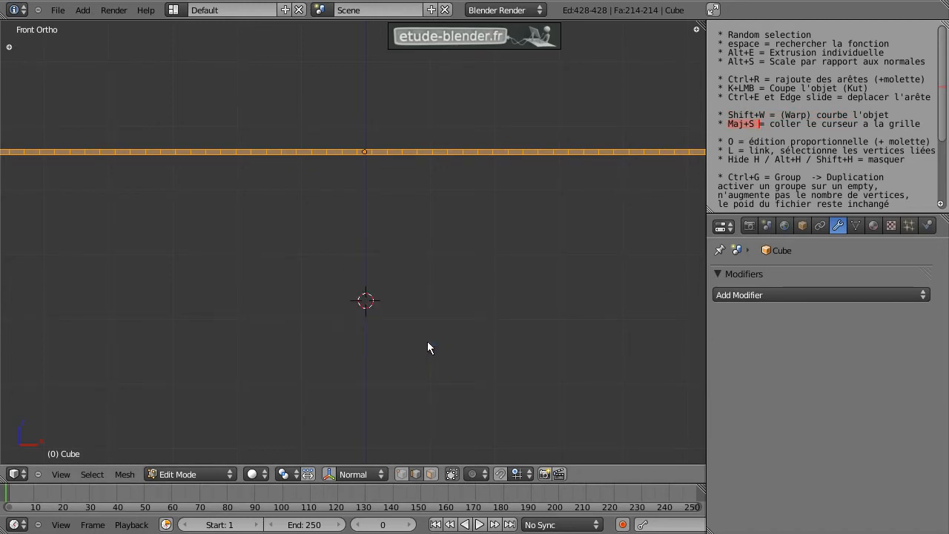
Step: Warp the selected slab around the 3D cursor in front view into an arch slightly over half a circle
scroll(427, 342, down, 3)
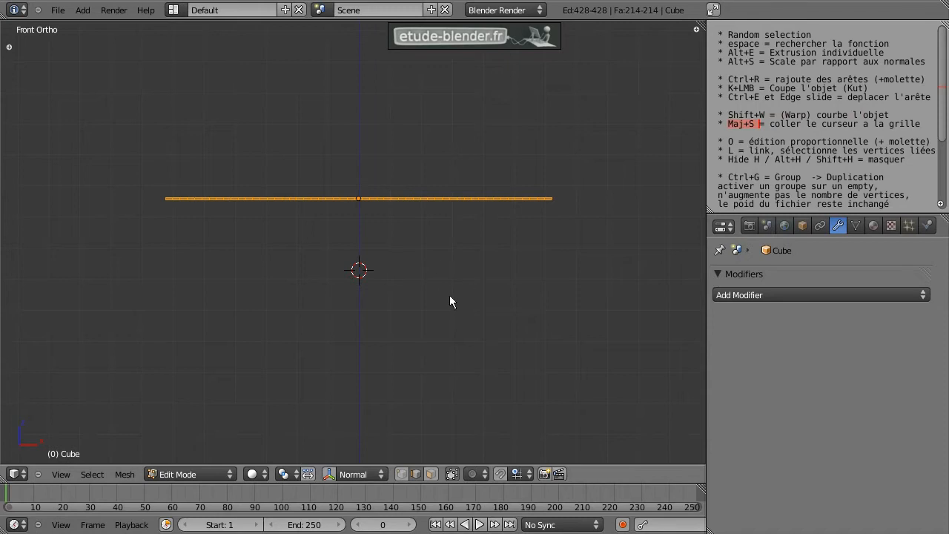
key(shift+w)
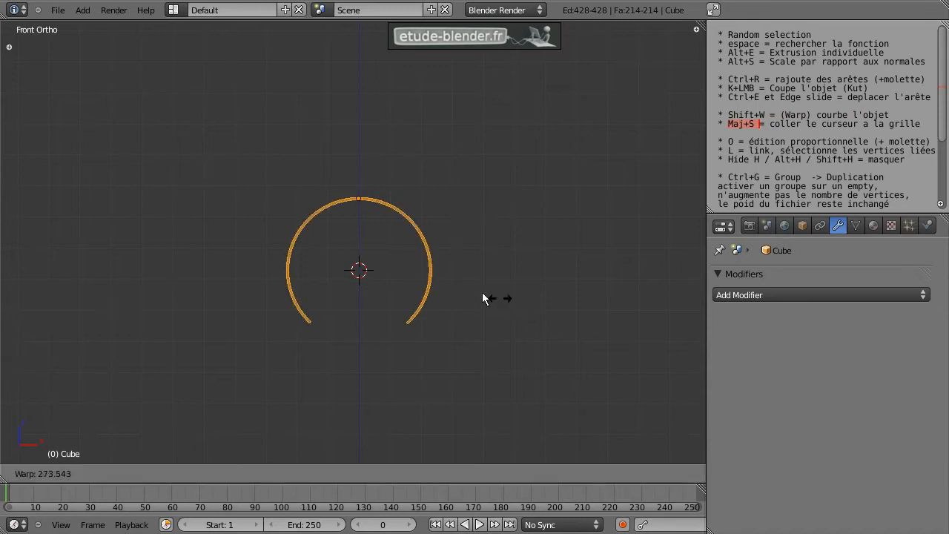
click(386, 273)
middle_drag(386, 273, 349, 296)
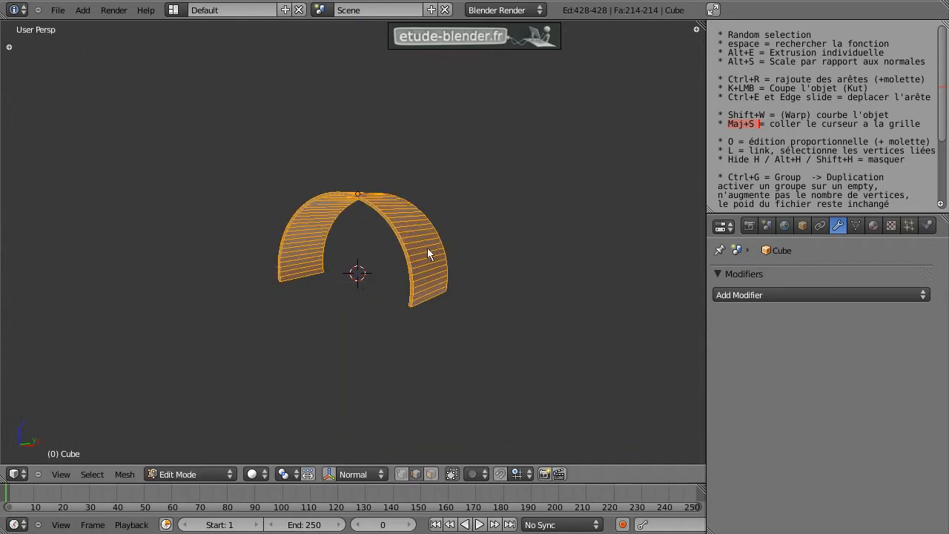
key(shift+w)
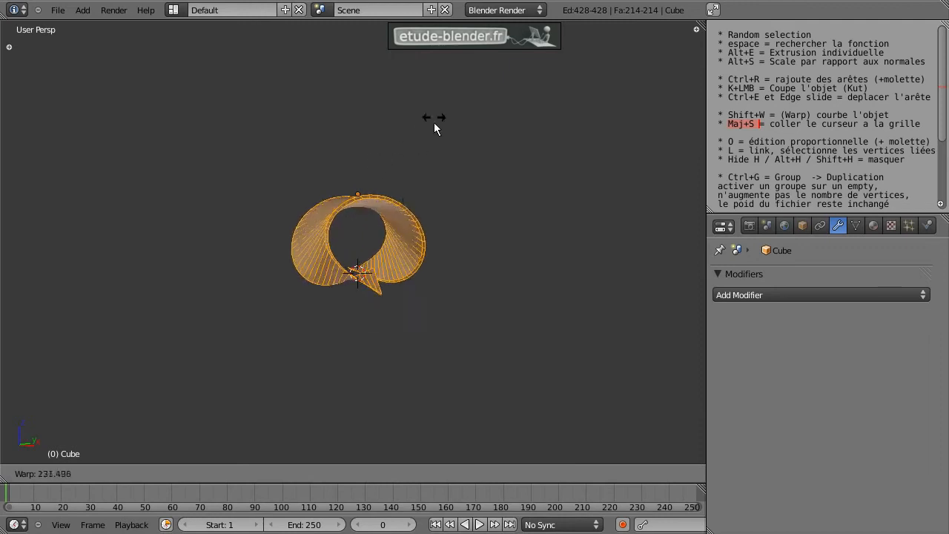
key(Escape)
mouse_move(376, 264)
middle_down()
mouse_move(461, 246)
mouse_move(361, 261)
middle_up()
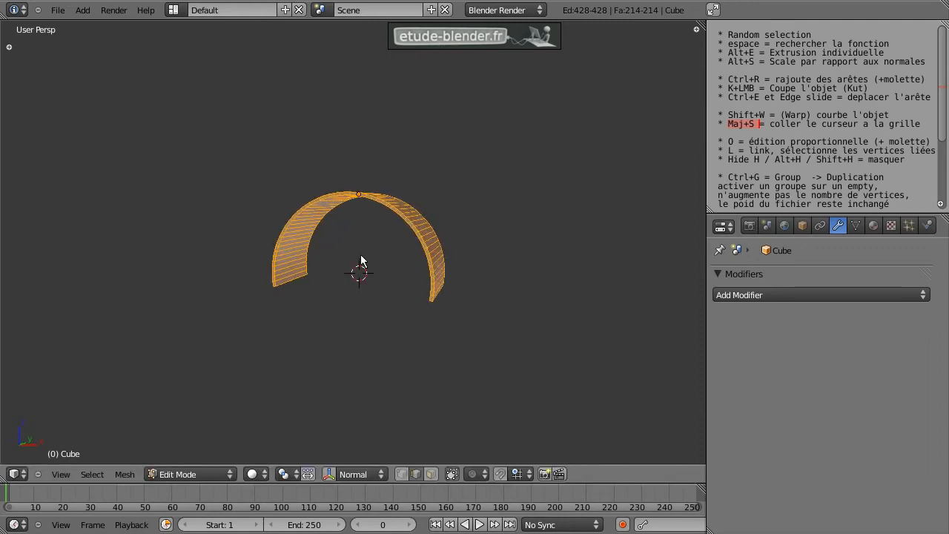
key(KP_1)
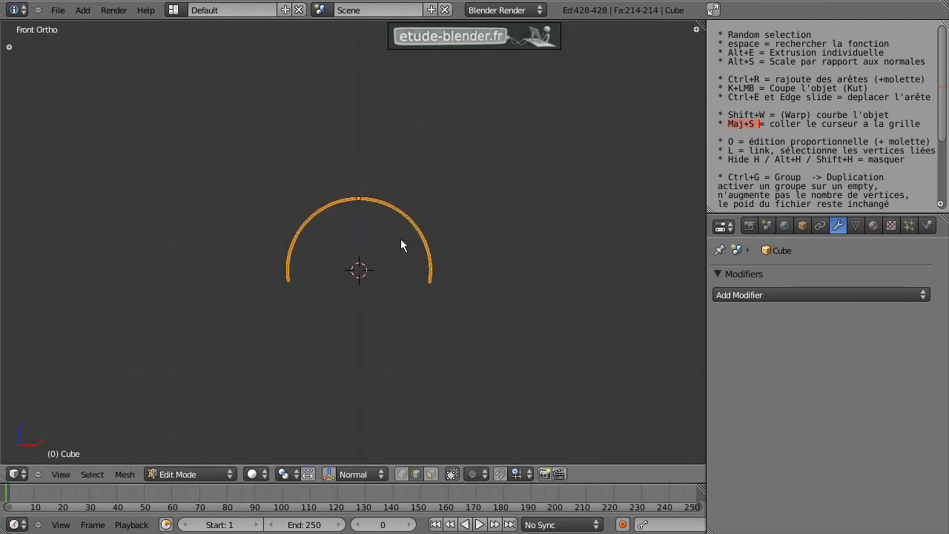
key(KP_3)
key(KP_7)
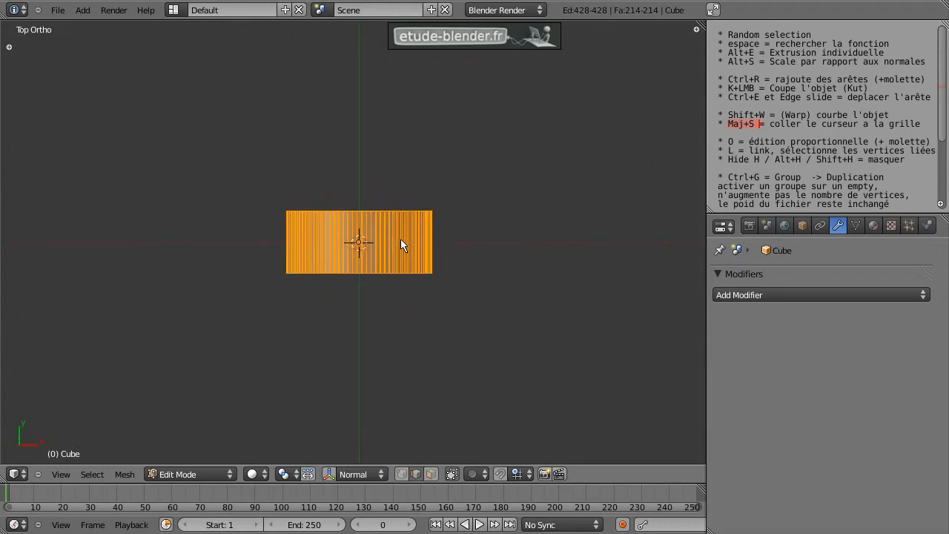
middle_drag(382, 267, 386, 296)
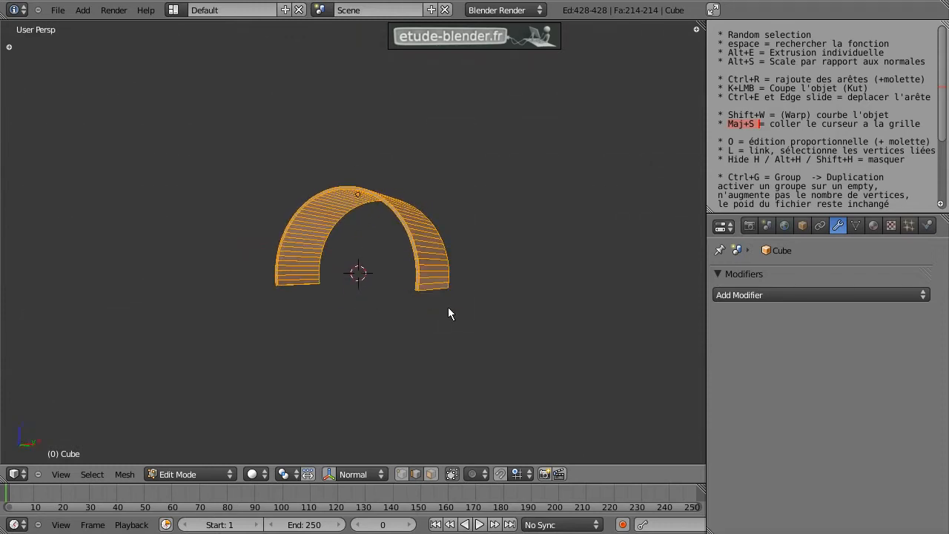
Step: In right side view, scale the arch along Y to widen it
key(KP_3)
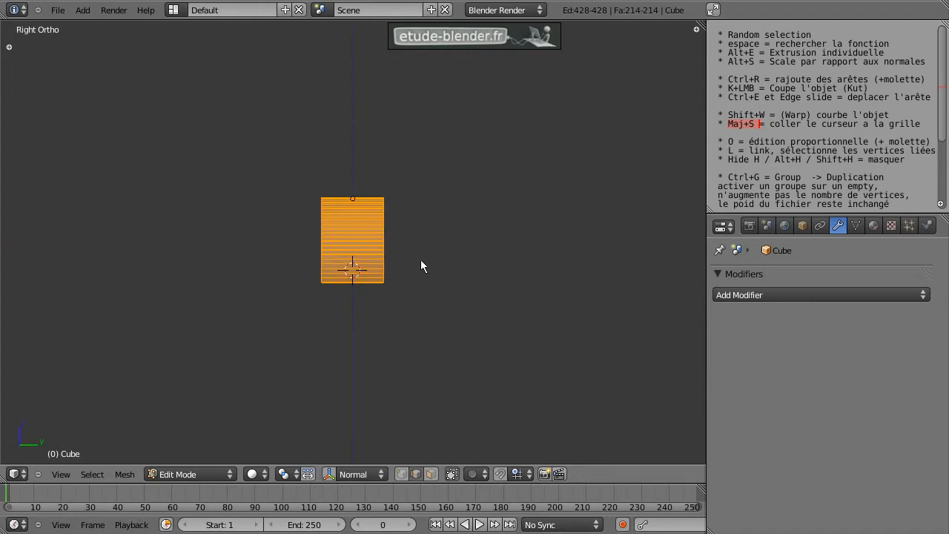
key(s)
key(y)
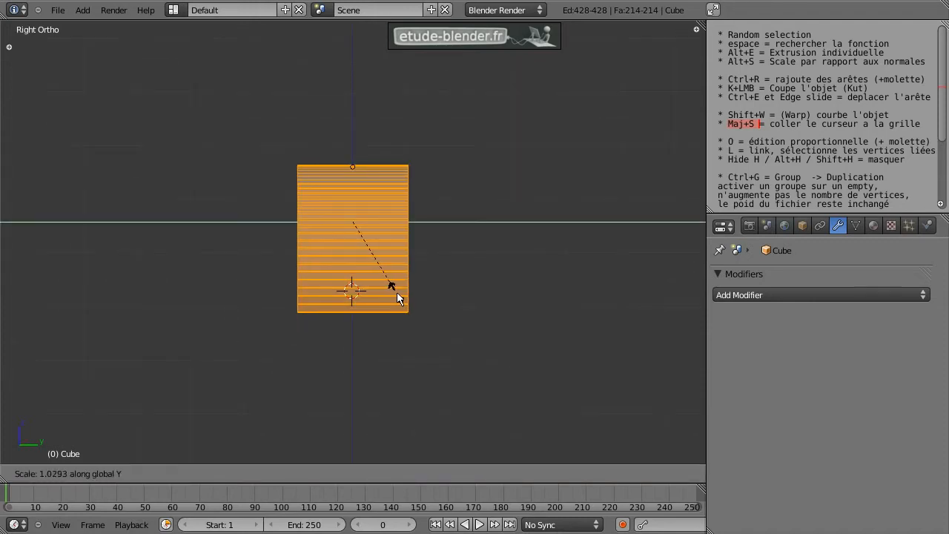
click(410, 289)
Step: Deselect the mesh and add 14 evenly spaced loop cuts across the arch's width, running along its curve
key(a)
key(ctrl+r)
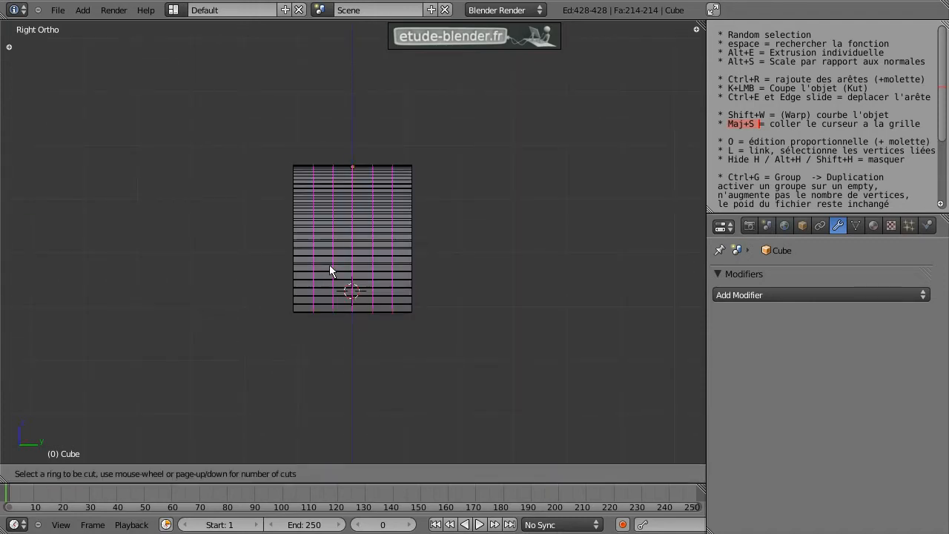
click(341, 266)
right_click(342, 266)
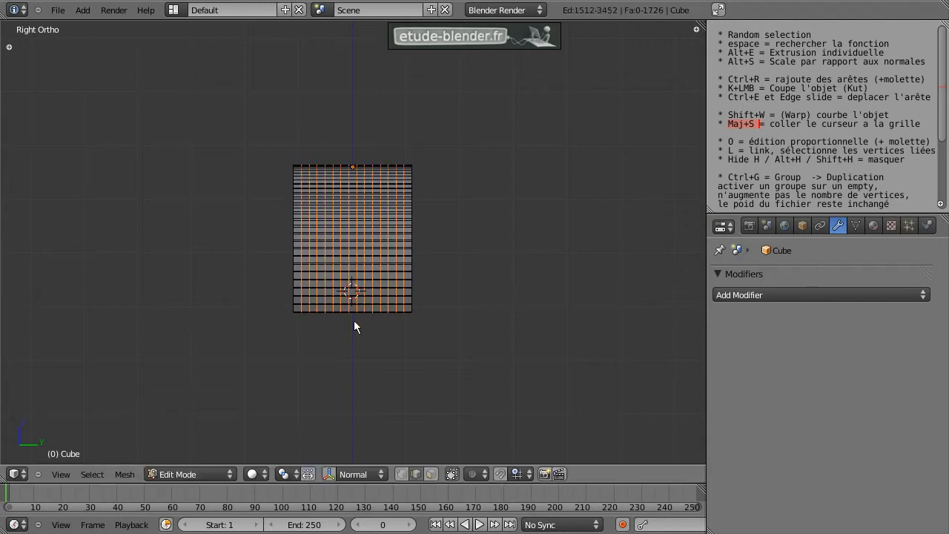
Step: In Object Mode, place the 3D cursor centred below the arch and snap it to the grid, then return to Edit Mode with the whole mesh selected
shift+middle_drag(368, 316, 370, 268)
key(Tab)
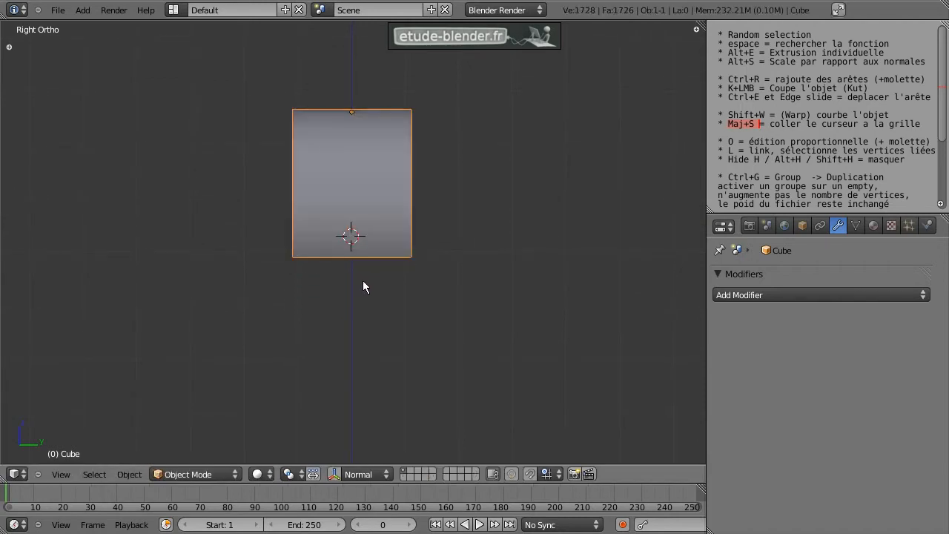
click(353, 305)
key(shift+s)
click(315, 304)
key(Tab)
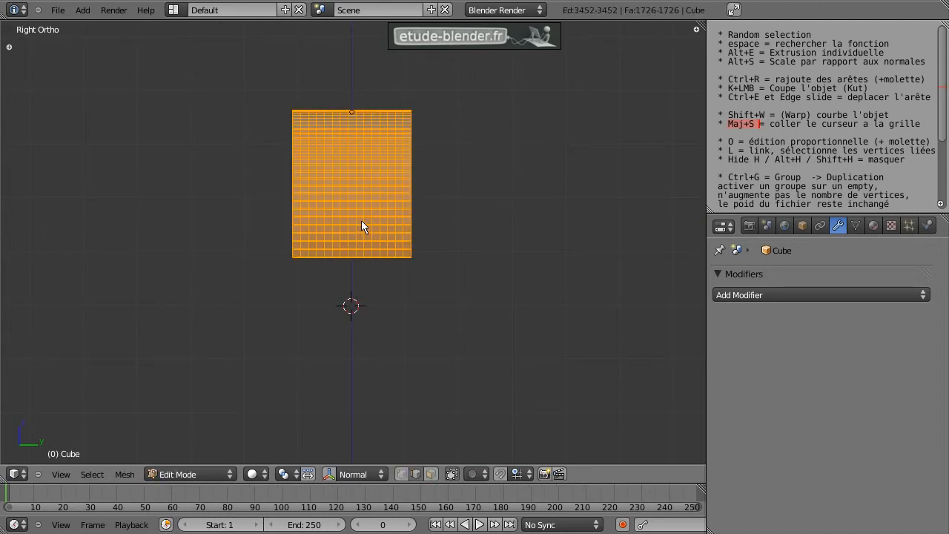
Step: Warp the whole mesh around the 3D cursor in right side view into roughly three quarters of a circle
key(shift+w)
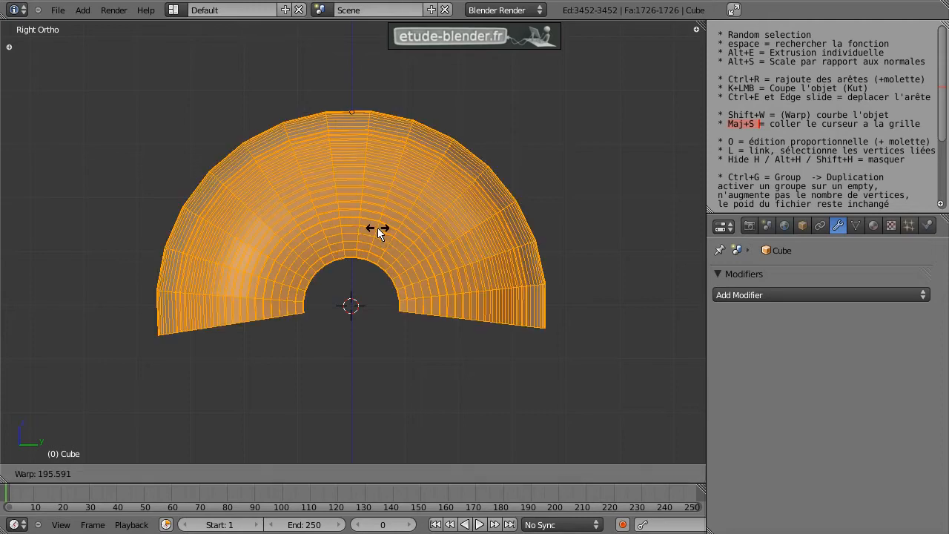
click(488, 299)
middle_drag(479, 308, 418, 235)
key(KP_3)
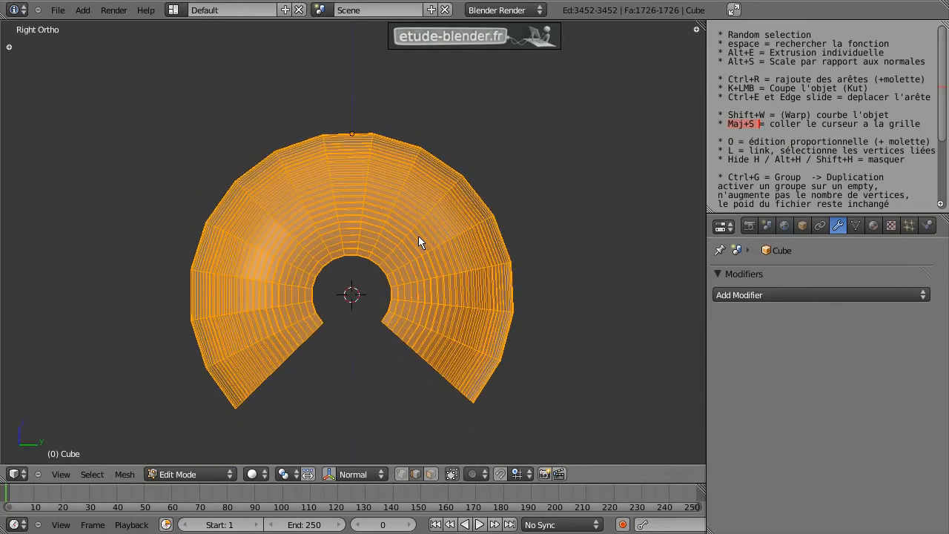
Step: From front view in Object Mode, place the 3D cursor centred below the shape, snap it to the grid, and return to Edit Mode with everything selected
key(KP_1)
key(KP_Decimal)
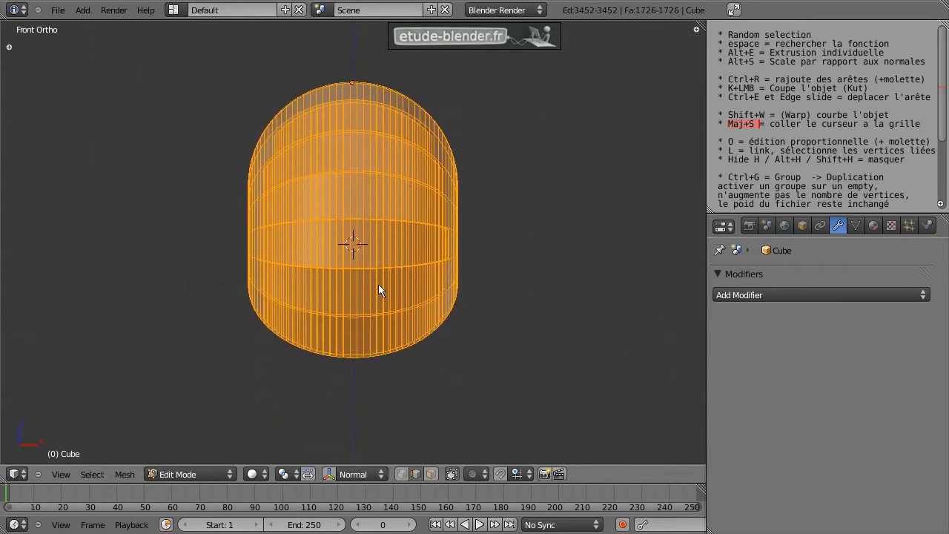
key(Tab)
click(360, 383)
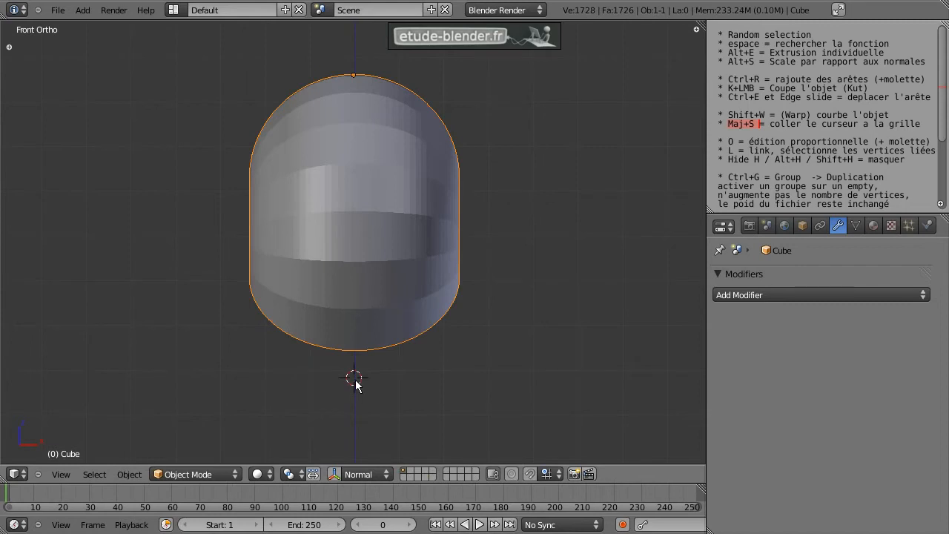
key(shift+s)
click(357, 382)
key(Tab)
key(a)
key(a)
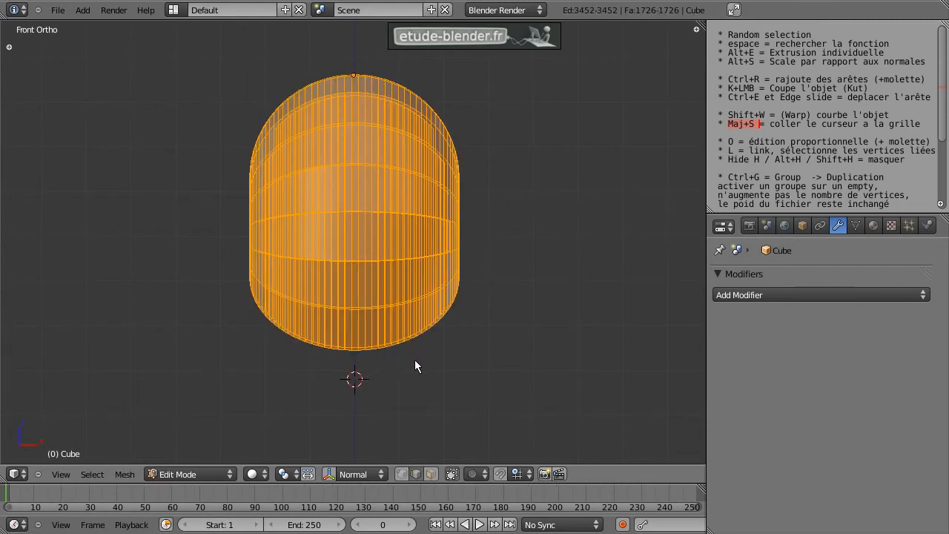
Step: Warp the whole mesh around the 3D cursor in front view by about 327 degrees, nearly closing it into a ring
key(shift+w)
key(Escape)
scroll(490, 378, down, 1)
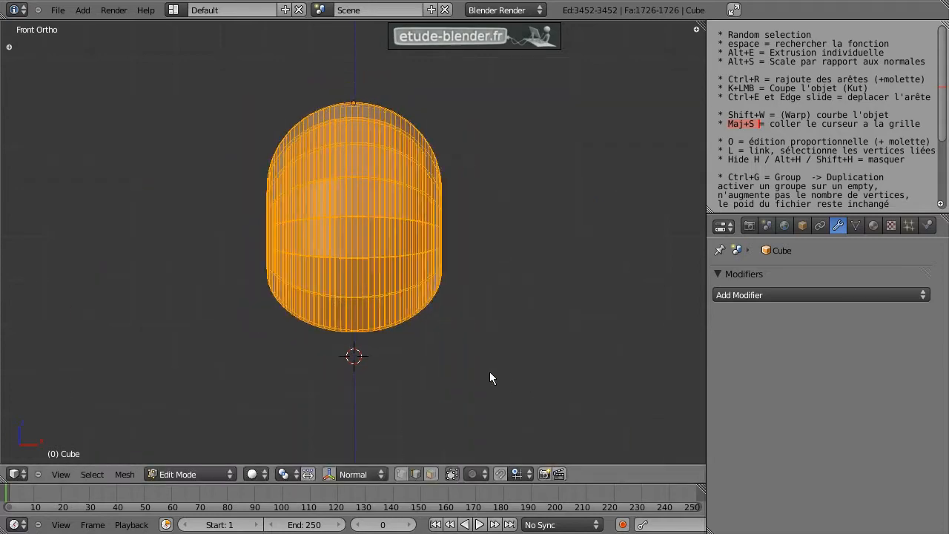
key(shift+w)
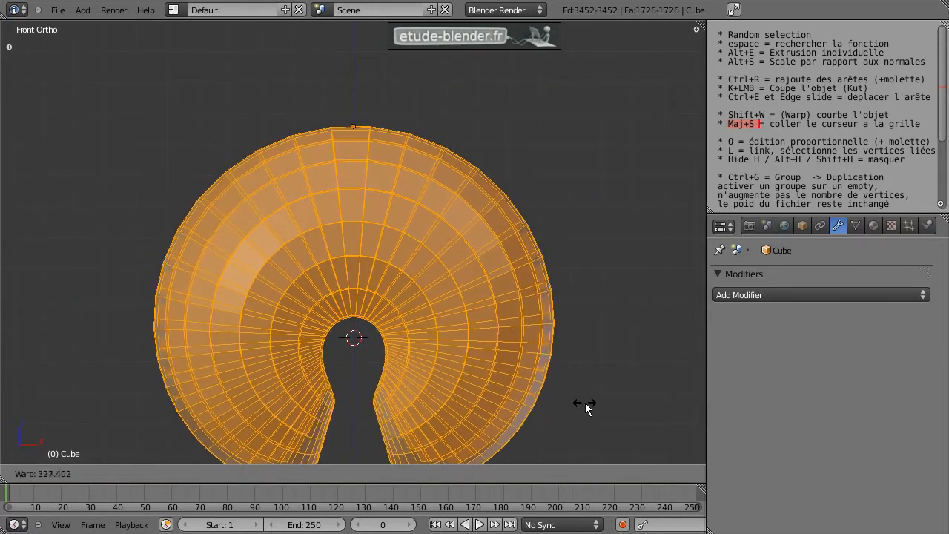
click(587, 404)
middle_drag(586, 402, 391, 265)
Step: Switch Edit Mode to face selection and select a single face near the top of the curled mesh
key(Tab)
key(Tab)
key(ctrl+Tab)
click(382, 268)
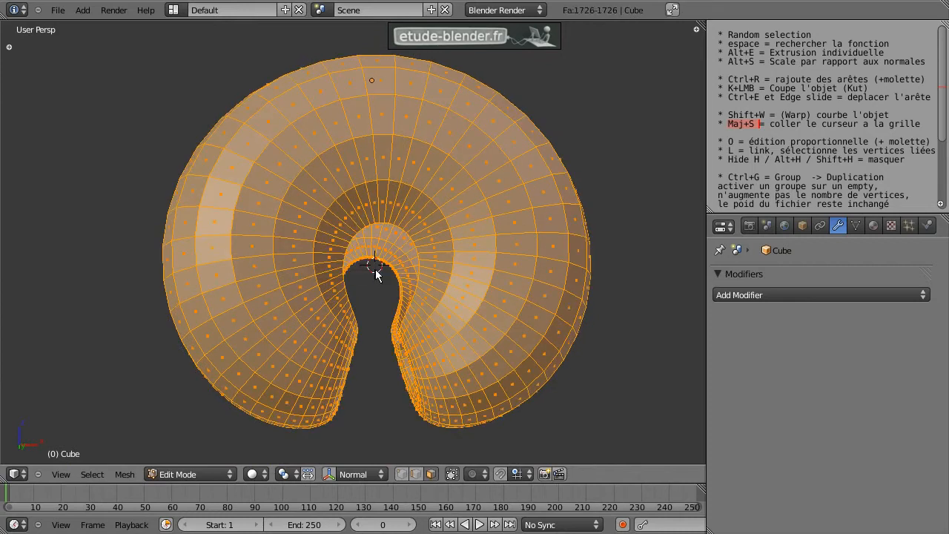
right_click(440, 132)
middle_drag(437, 128, 463, 213)
Step: Enable proportional editing and pull the selected face upward with a wide influence radius to form a smooth peak
key(o)
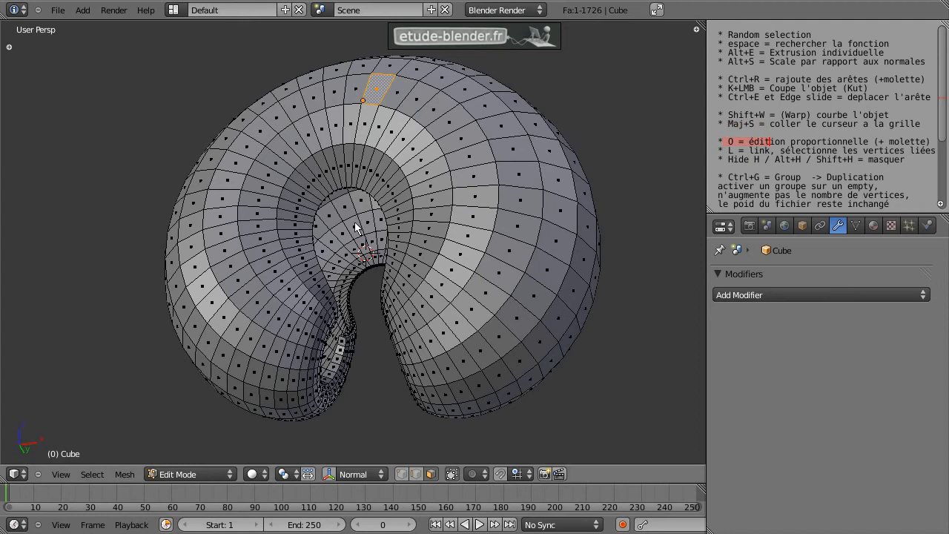
scroll(387, 172, down, 1)
scroll(377, 187, up, 1)
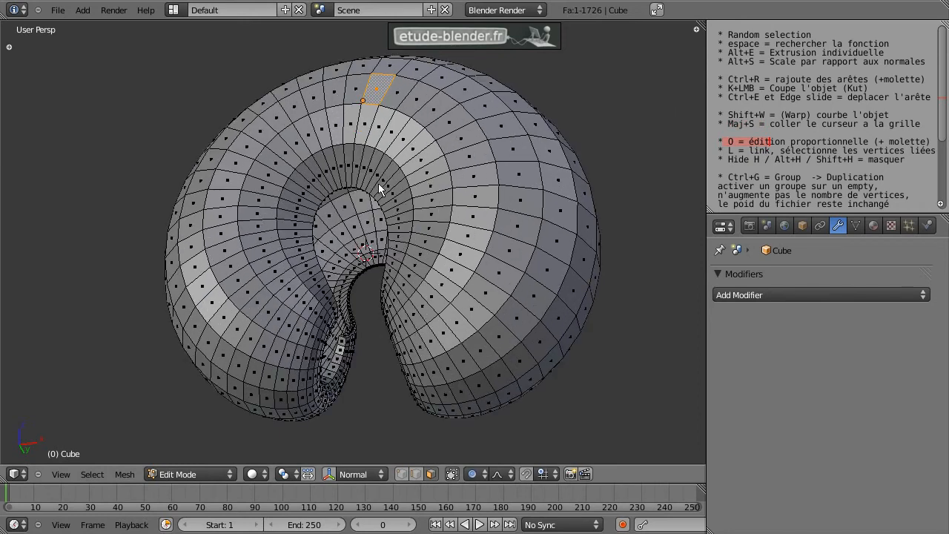
key(g)
scroll(388, 186, down, 2)
scroll(386, 209, up, 8)
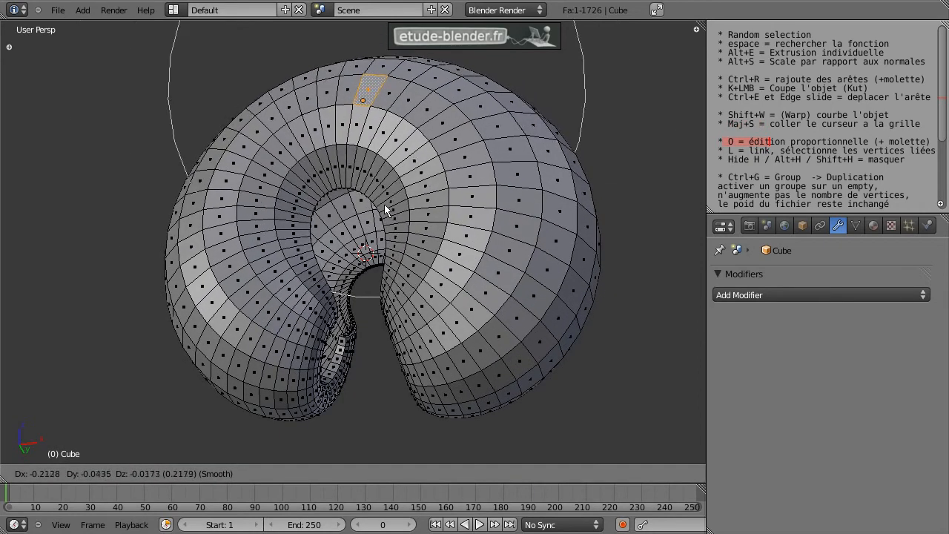
scroll(374, 204, down, 3)
scroll(370, 204, up, 4)
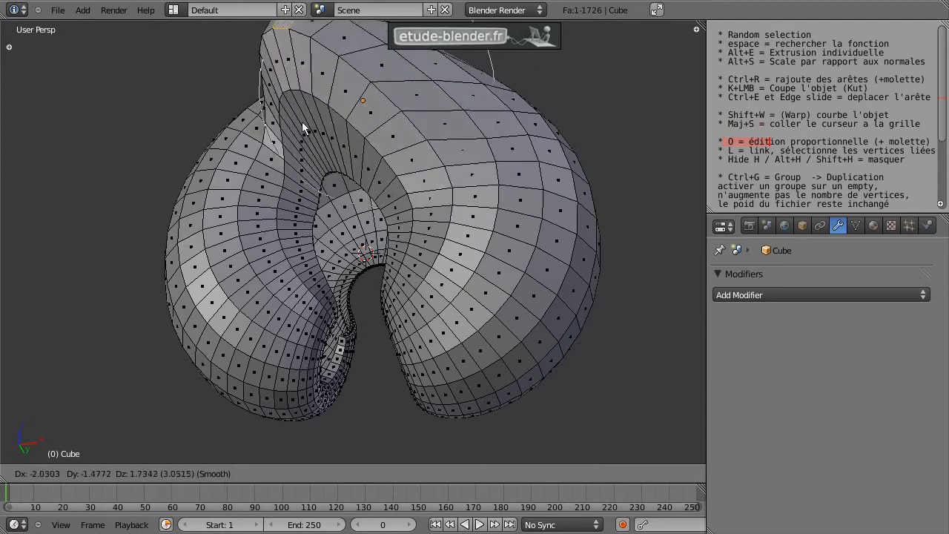
scroll(319, 133, down, 2)
scroll(329, 142, down, 1)
click(330, 141)
Step: With proportional editing, pull a face on the mesh's left side outward and a face on its right side up and outward
right_click(190, 253)
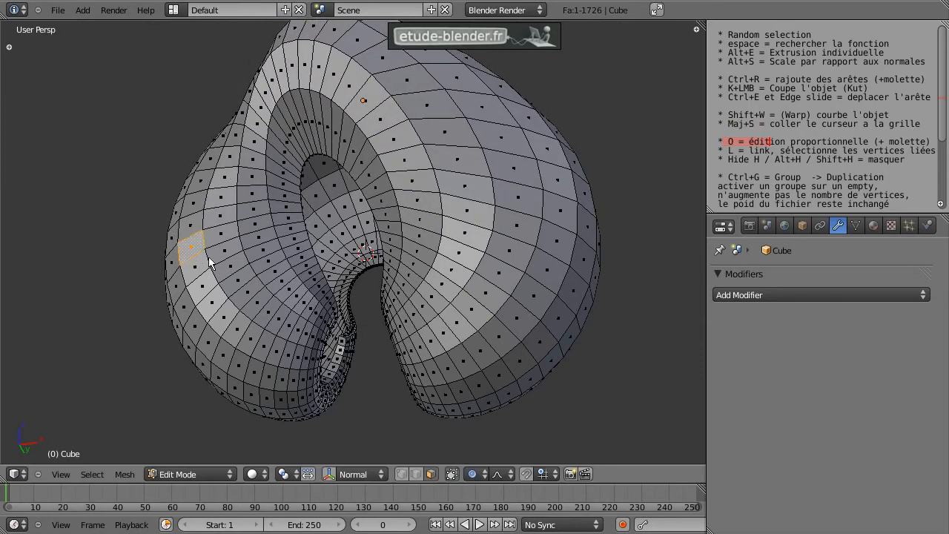
key(g)
click(80, 252)
right_click(498, 204)
key(g)
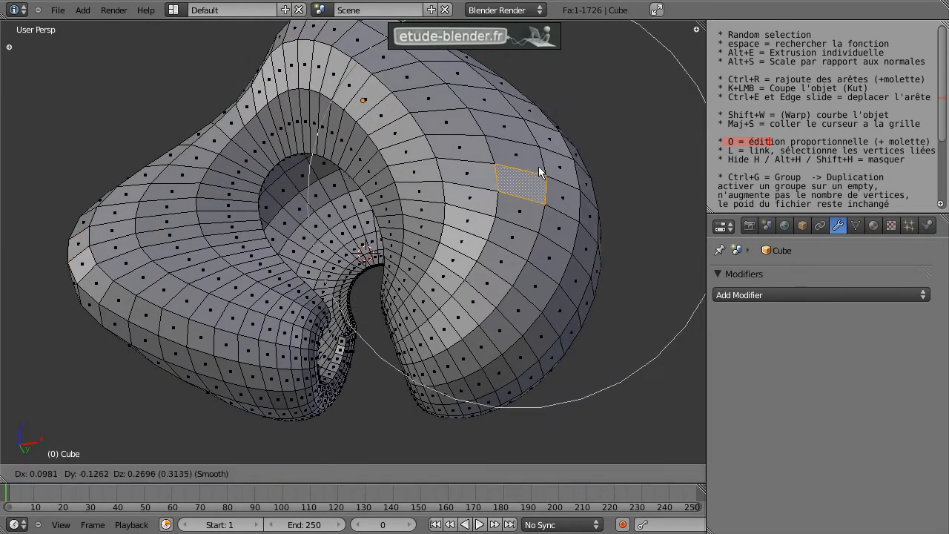
click(567, 131)
middle_drag(337, 197, 319, 236)
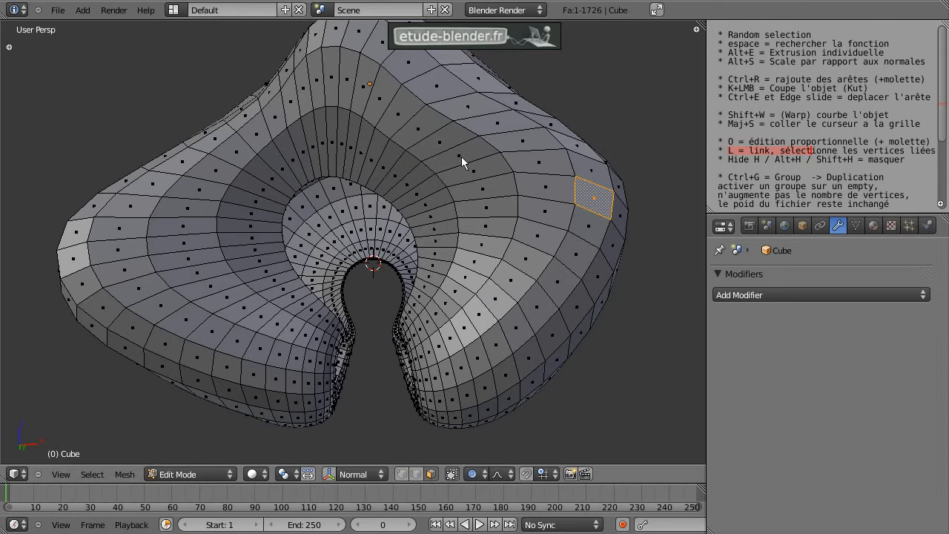
Step: Select all linked faces, clear that selection, and select one face loop following the opening plus three face loops crossing it
key(l)
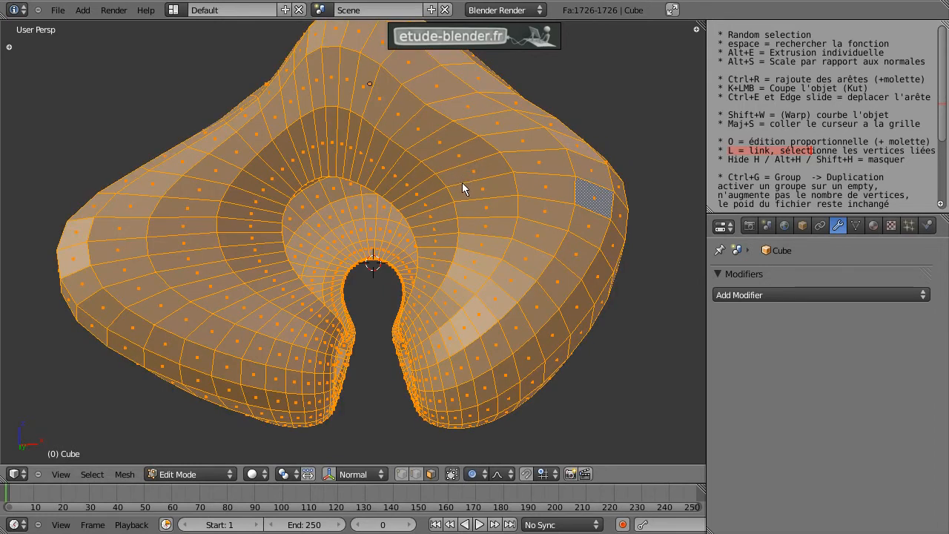
key(a)
alt+right_click(480, 172)
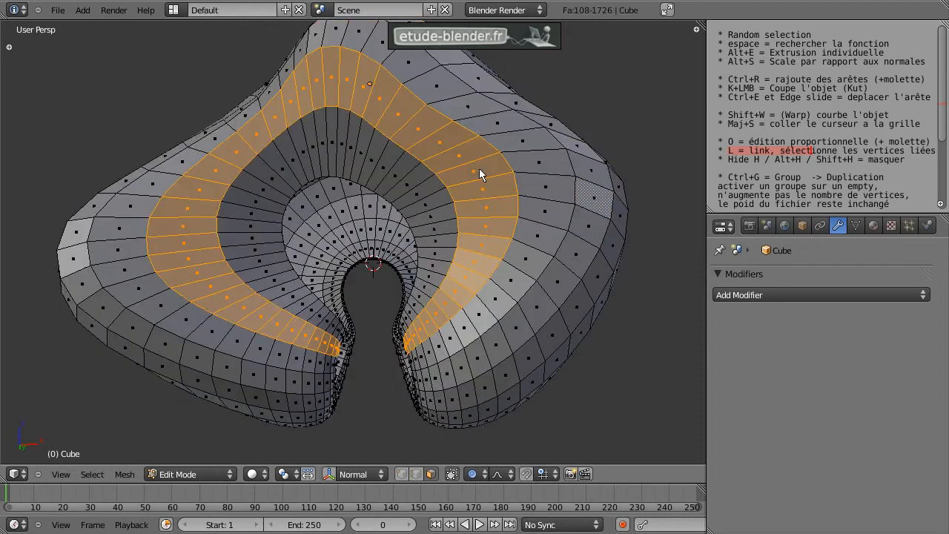
alt+shift+right_click(516, 165)
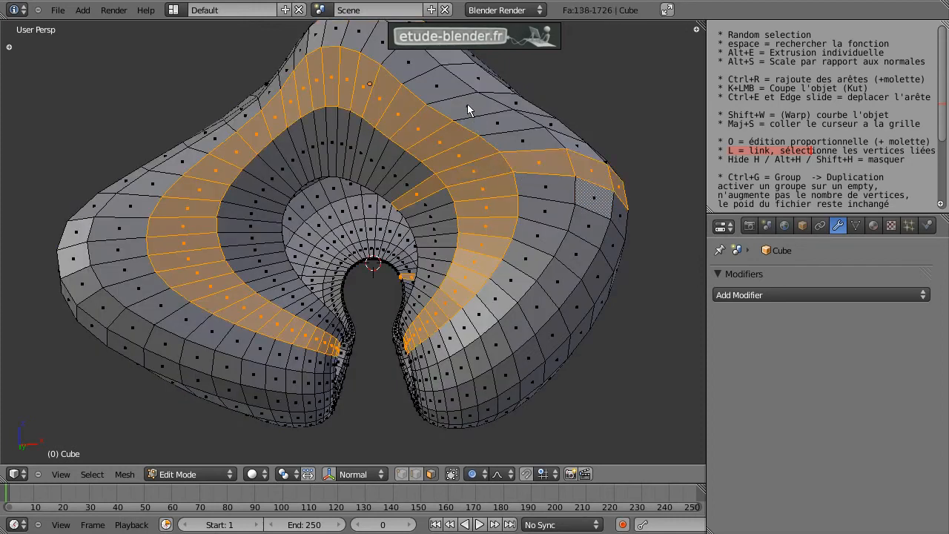
alt+shift+right_click(439, 115)
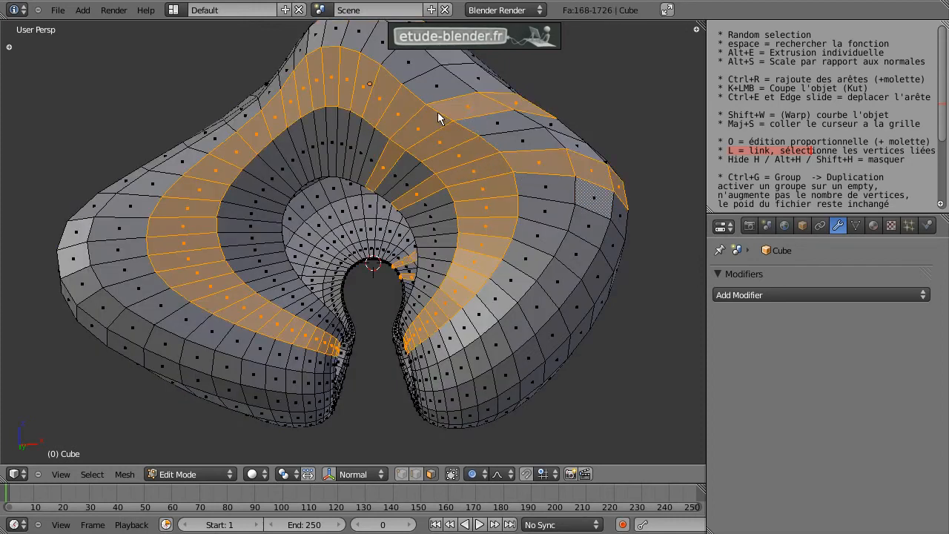
alt+shift+right_click(252, 165)
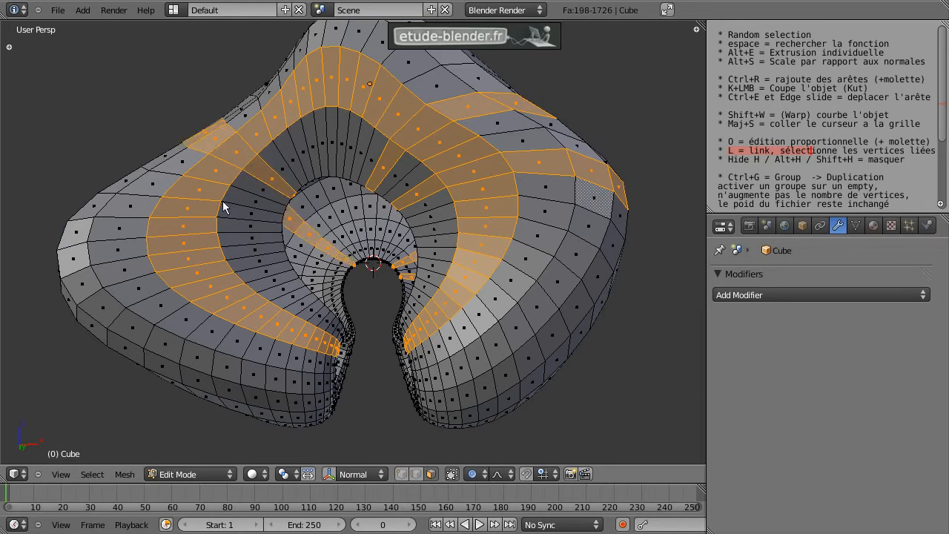
Step: Delete the selected face loops and undo the deletion
key(x)
click(424, 172)
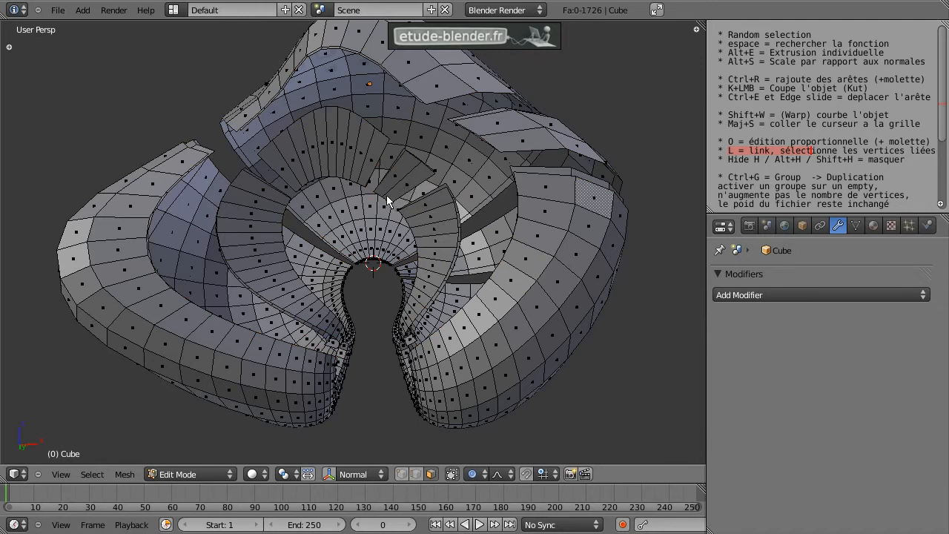
key(ctrl+z)
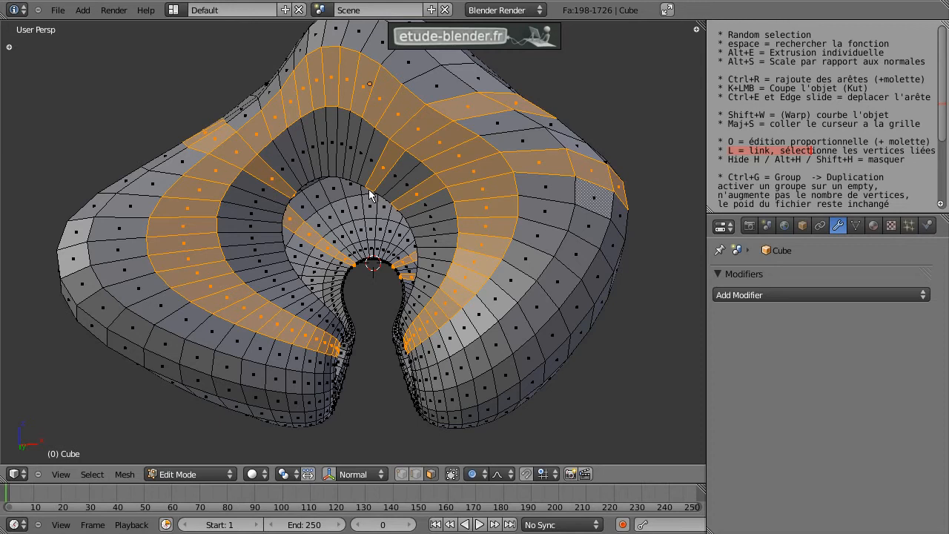
Step: Hide all unselected faces to isolate the selected loops, and reveal the entire mesh again
key(shift+h)
mouse_move(369, 249)
middle_down()
mouse_move(393, 247)
mouse_move(371, 263)
middle_up()
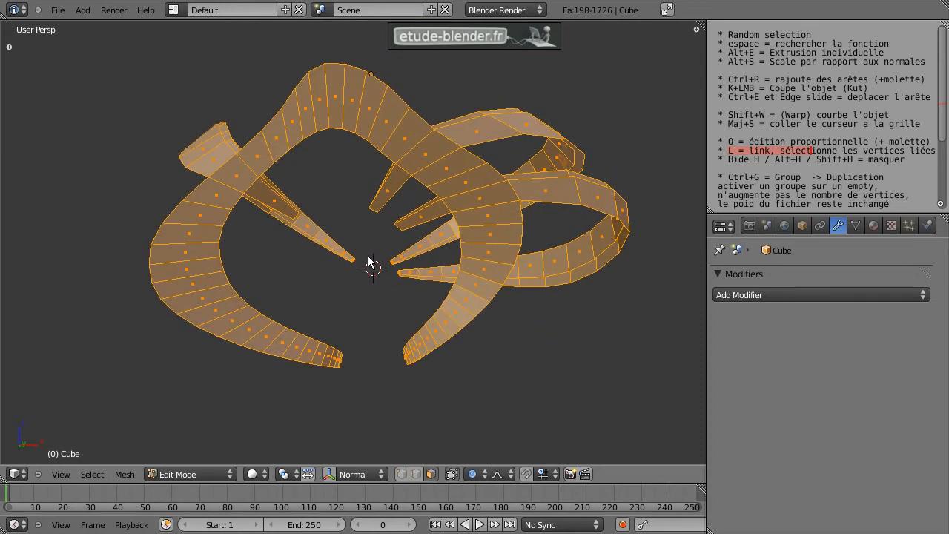
key(alt+h)
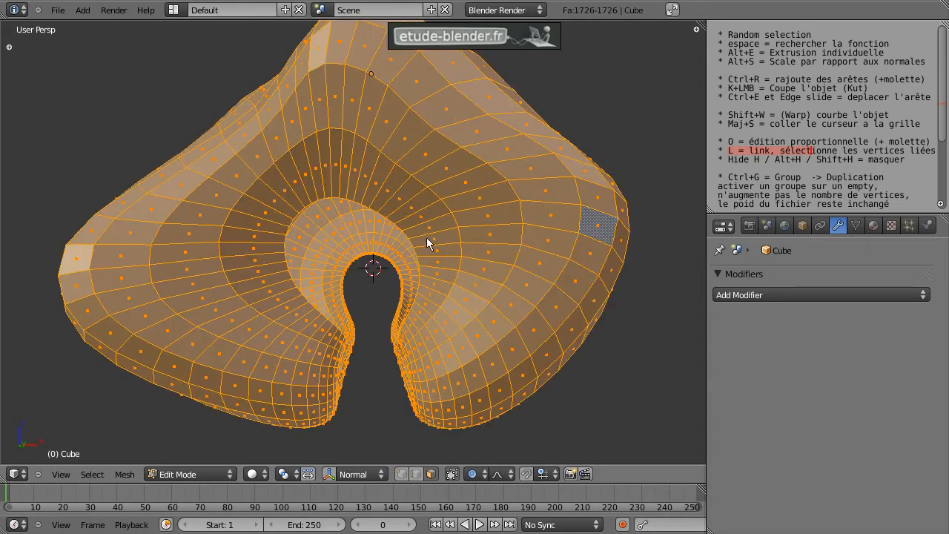
Step: In Object Mode, delete the deformed cube and add a Monkey mesh at the 3D cursor
key(Tab)
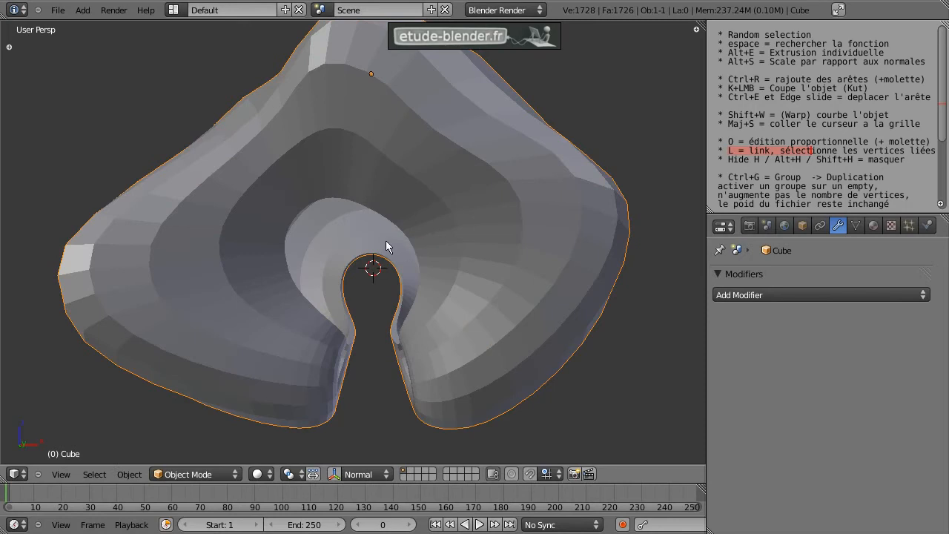
key(x)
click(387, 243)
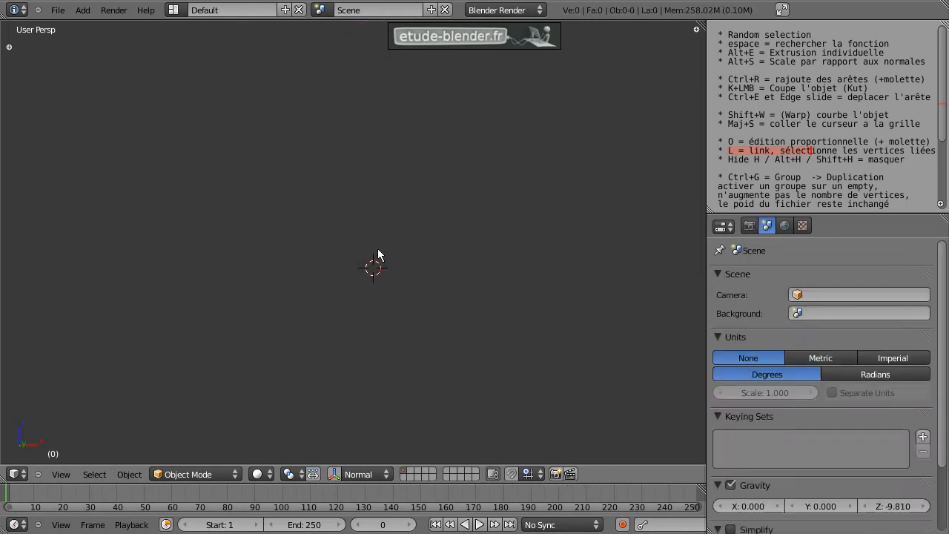
key(shift+a)
mouse_move(380, 250)
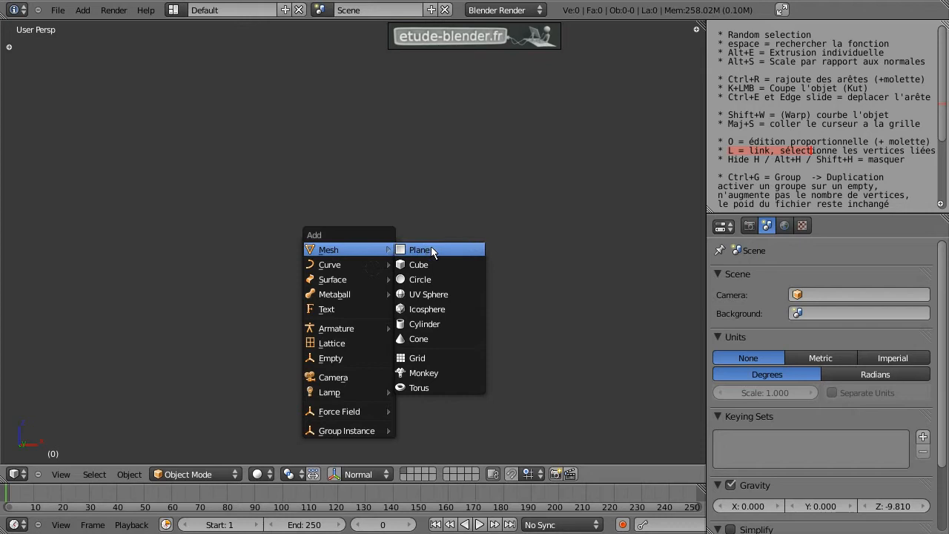
click(424, 373)
Step: Rotate the monkey 90 degrees around the X axis and frame it in the view
scroll(376, 315, up, 2)
text(rx)
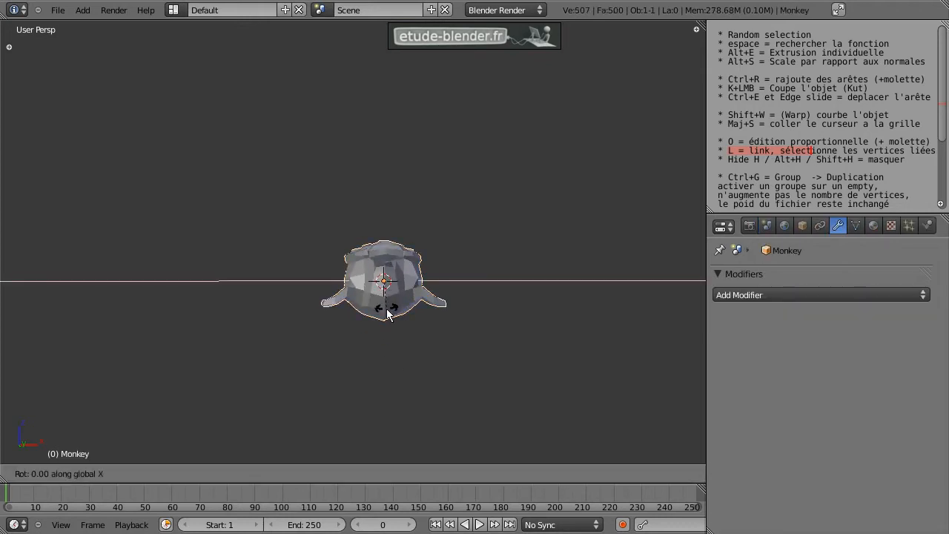
text(90)
key(Return)
scroll(388, 312, up, 3)
shift+middle_drag(457, 316, 358, 234)
key(KP_Decimal)
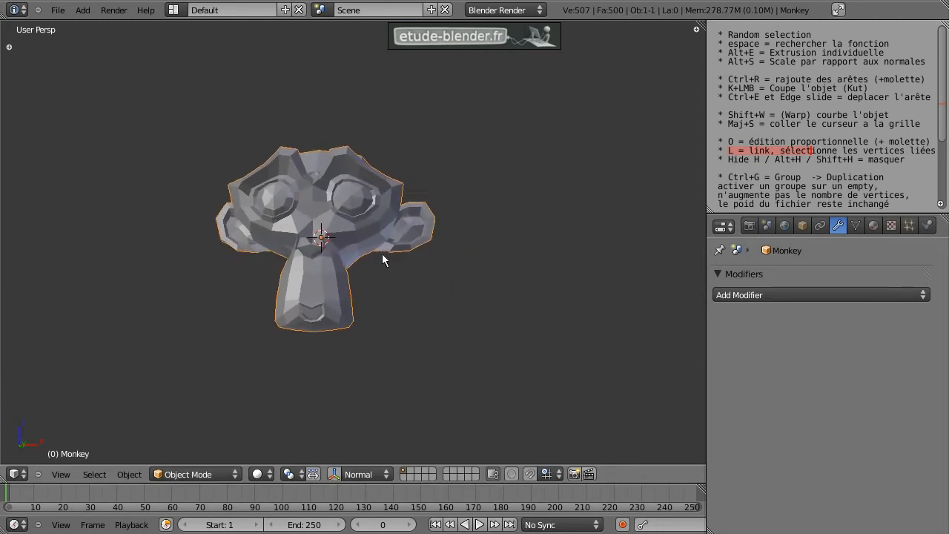
Step: Add a Subdivision Surface modifier to the monkey, set its view subdivisions to 3, and apply it
click(774, 295)
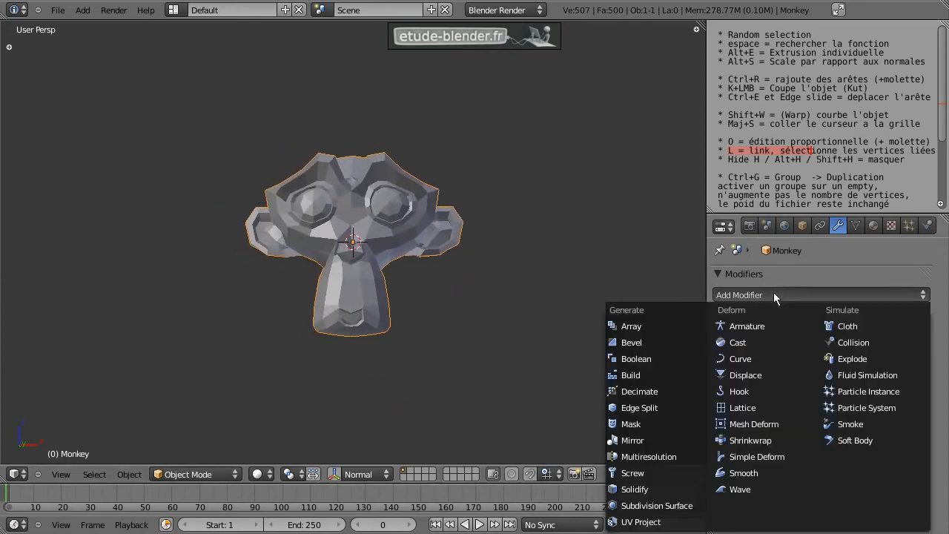
click(643, 512)
click(811, 399)
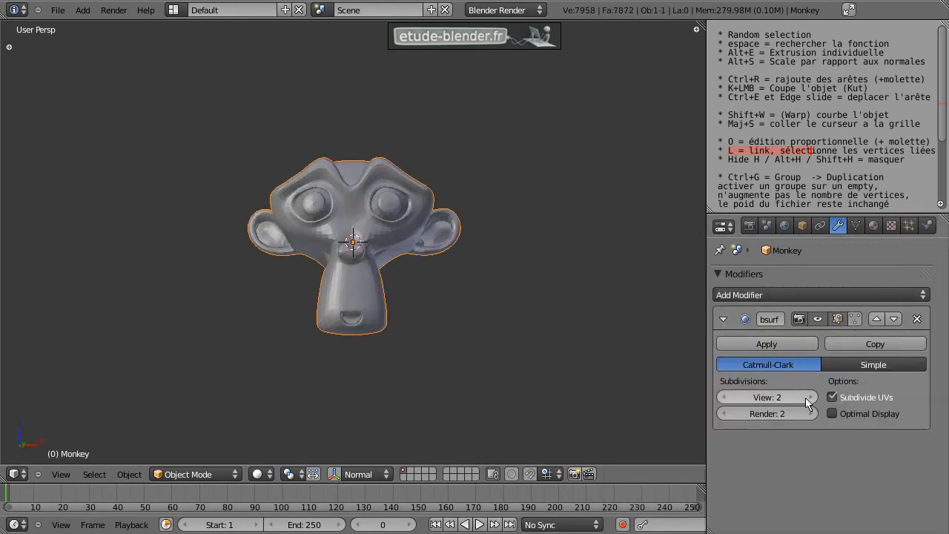
click(811, 399)
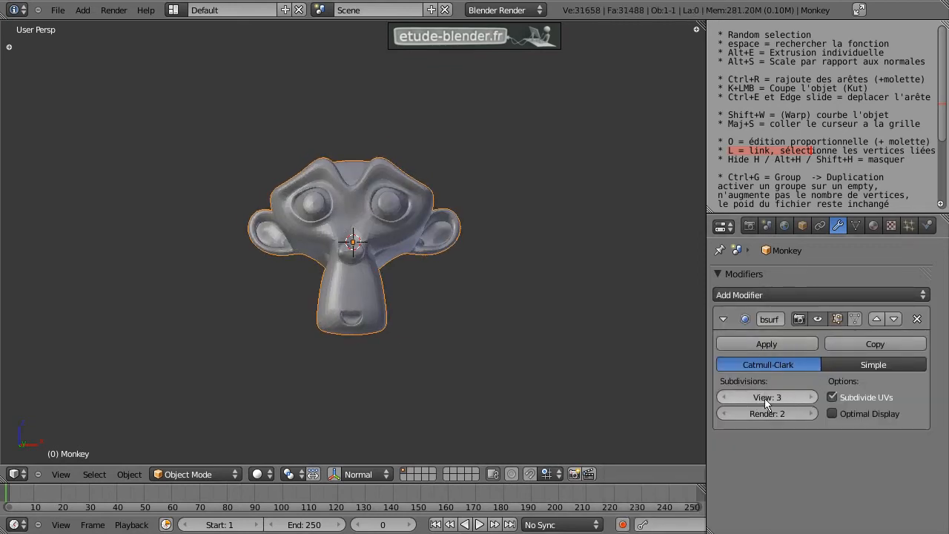
click(765, 341)
middle_drag(371, 275, 347, 269)
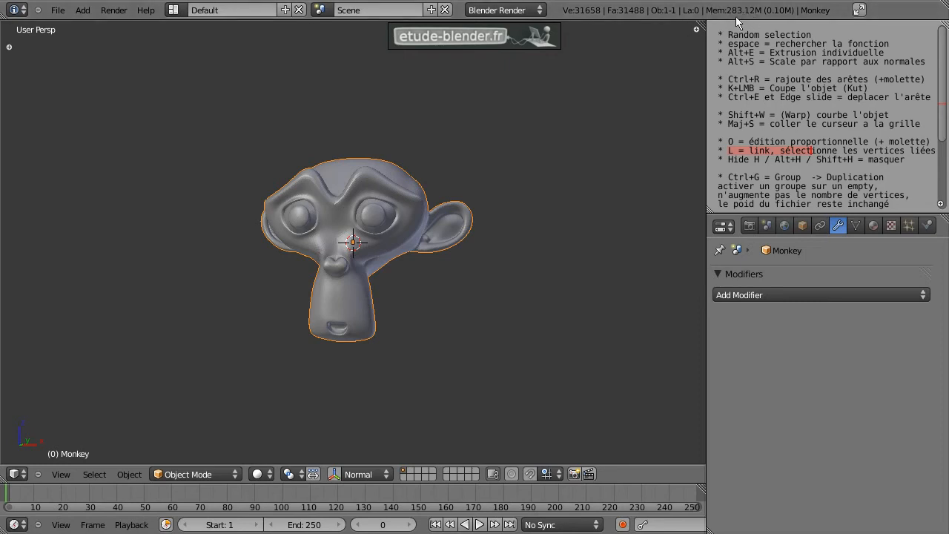
Step: Save the scene over the existing file and reopen it from the recent files
key(ctrl+s)
click(348, 172)
click(58, 10)
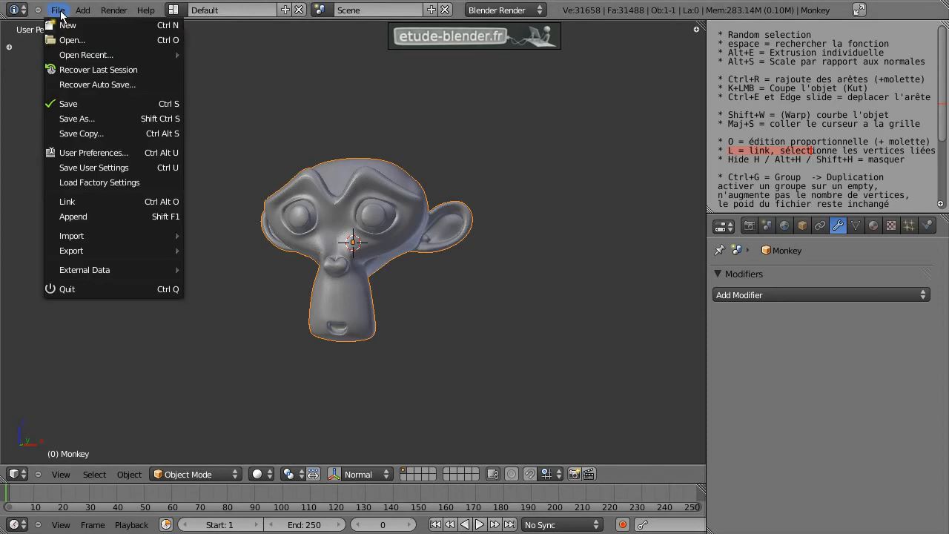
mouse_move(103, 57)
click(268, 57)
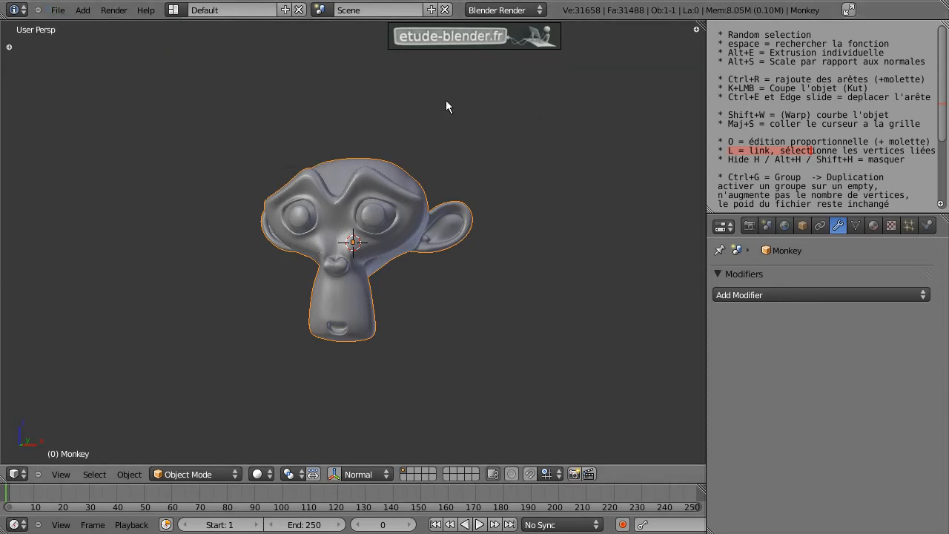
Step: Switch to the file manager and check the size of editionexperte.blend, closing the view of it once read
middle_drag(388, 201, 393, 206)
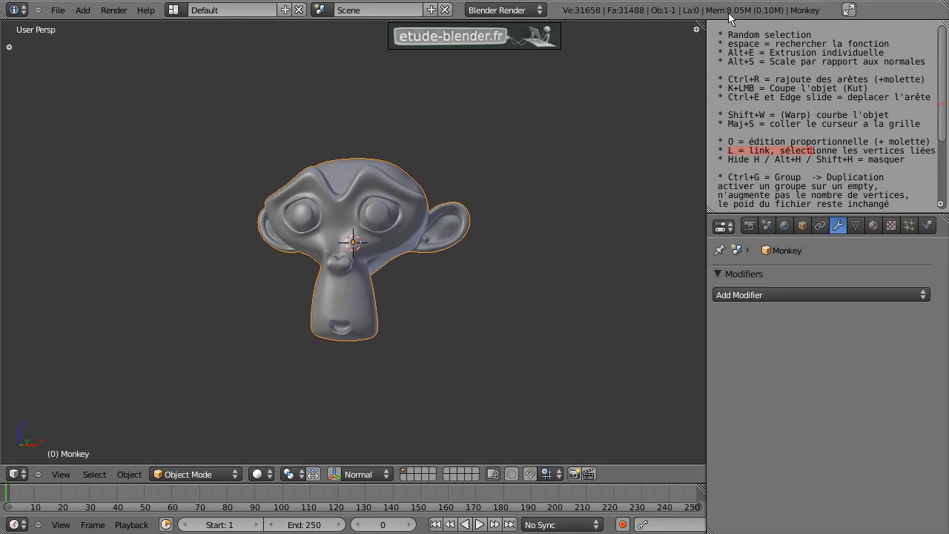
key(alt+Tab)
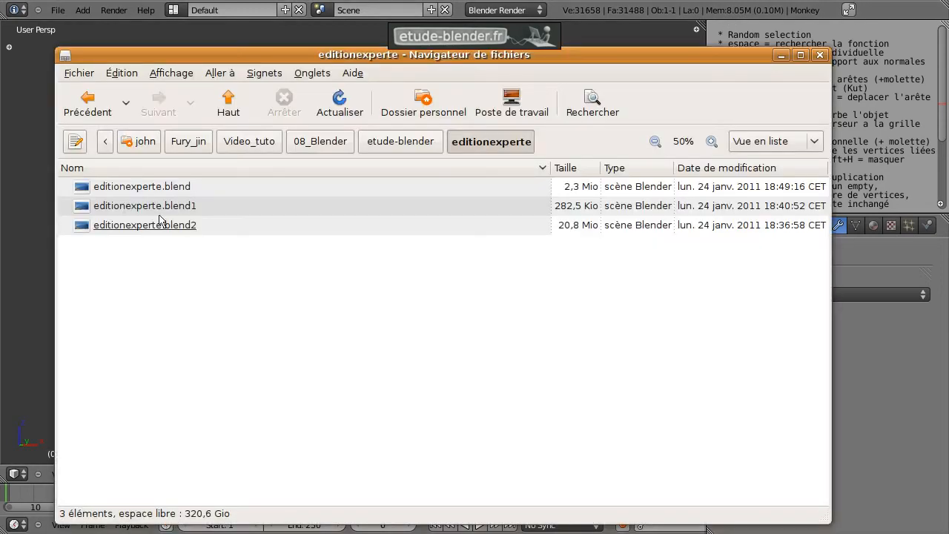
right_click(161, 186)
click(97, 319)
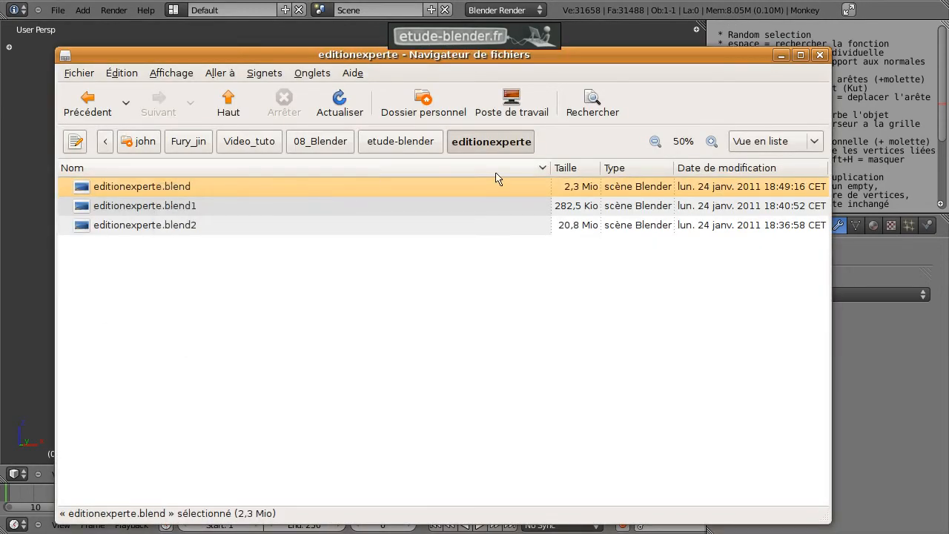
click(781, 55)
Step: Duplicate the monkey four times, spreading the copies around the original
scroll(394, 257, down, 2)
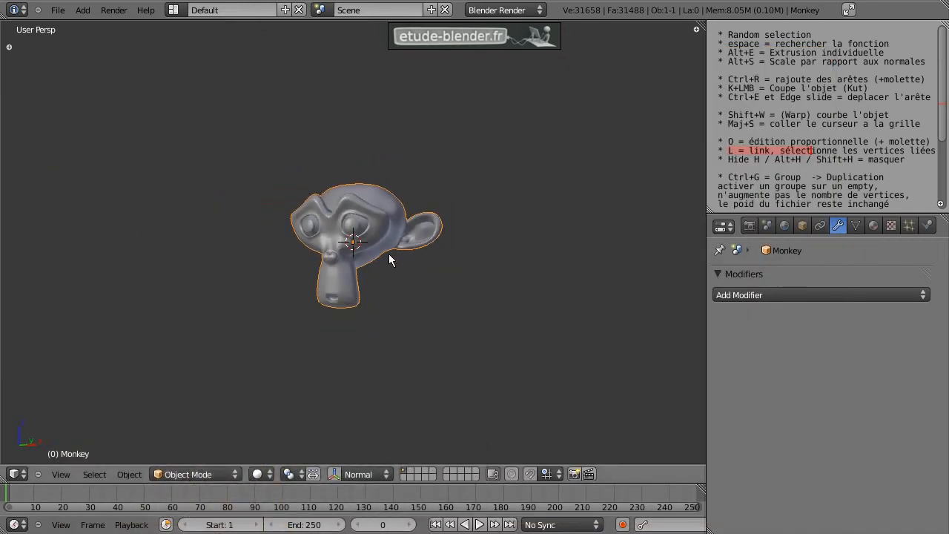
key(shift+d)
click(531, 160)
key(shift+d)
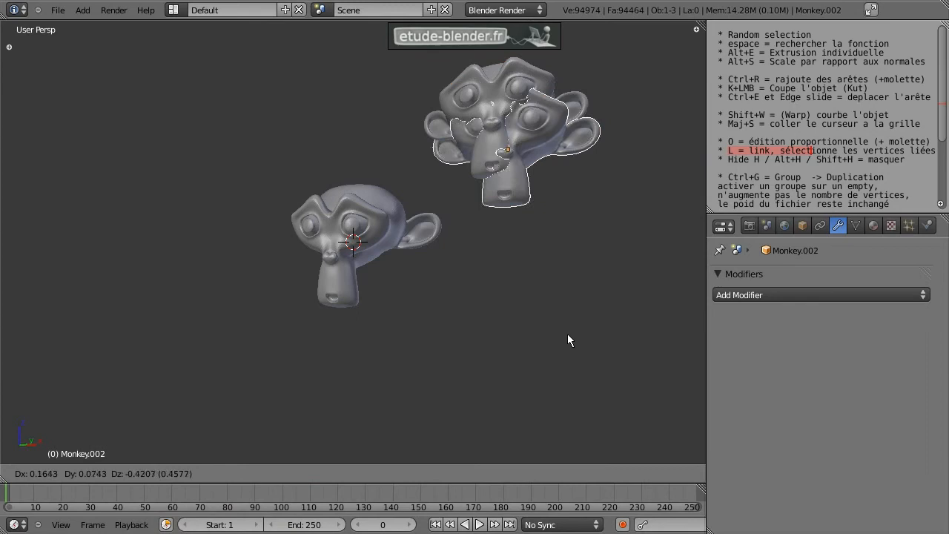
click(567, 342)
key(shift+d)
click(310, 104)
key(shift+d)
click(134, 314)
scroll(314, 279, down, 3)
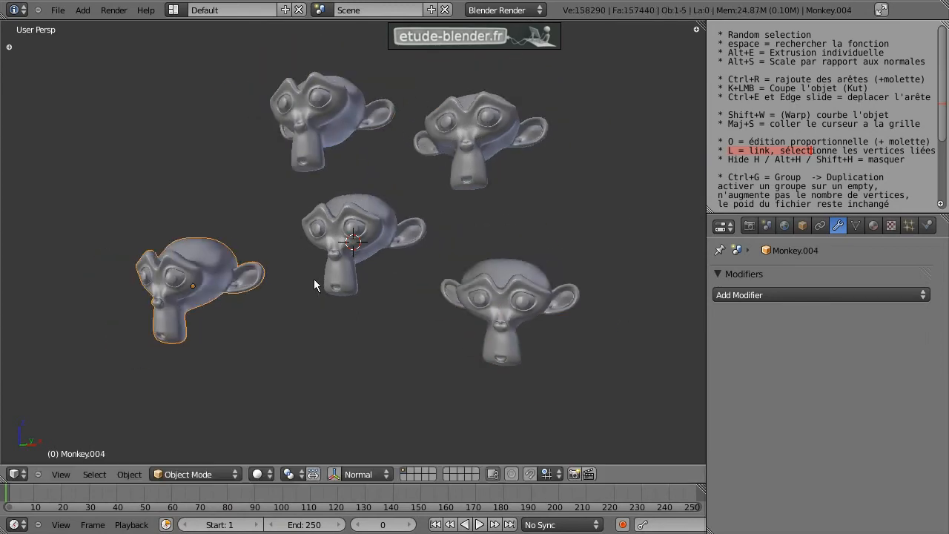
Step: Select all five monkeys and duplicate them together, placing the copies up and to the left of the originals
key(a)
key(shift+d)
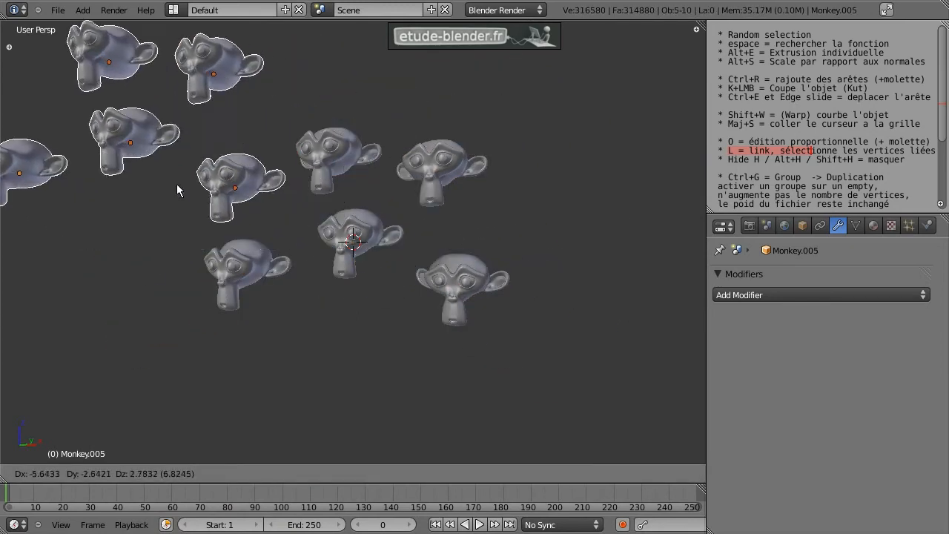
click(197, 208)
scroll(197, 209, down, 1)
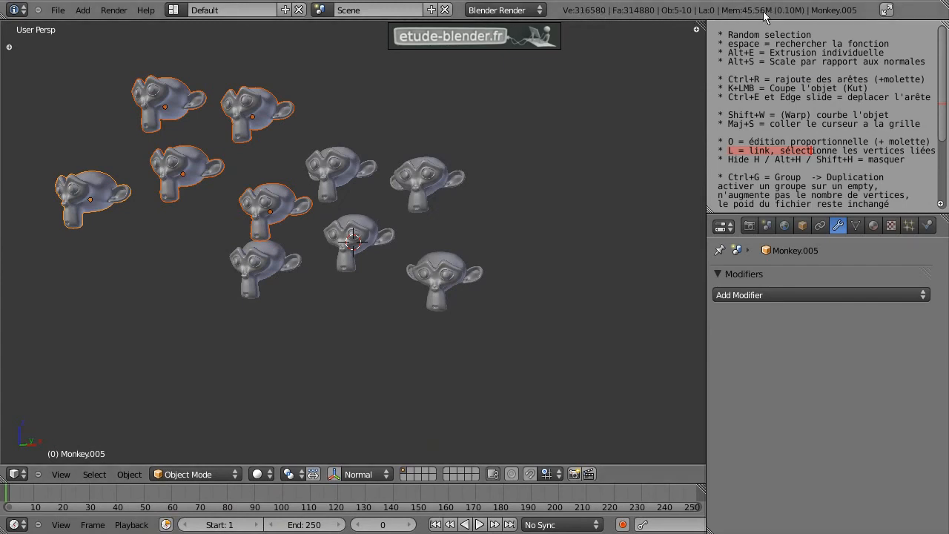
Step: Save the scene with the ten monkeys over the existing file and check the size of editionexperte.blend in the file manager
key(ctrl+s)
click(457, 247)
key(alt+Tab)
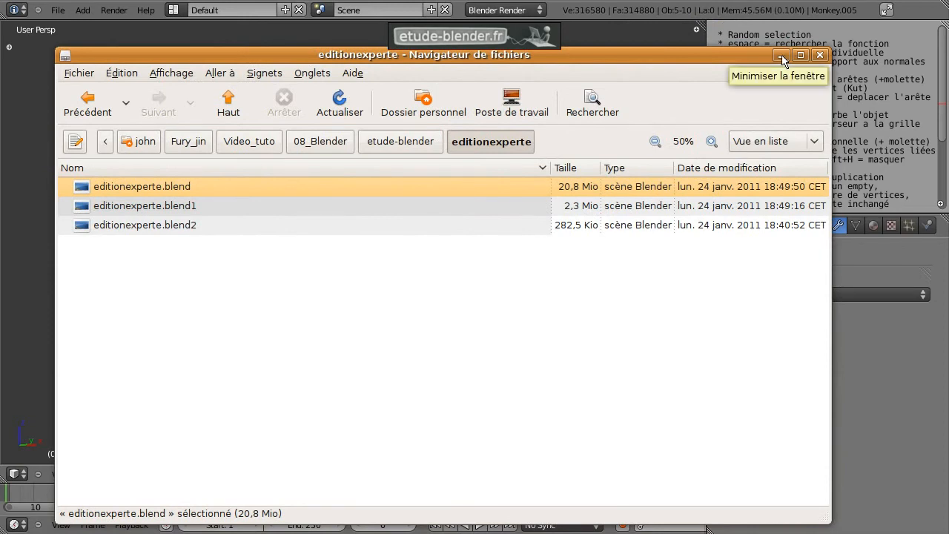
click(781, 55)
Step: Delete every monkey except the lowest one on the right, and select that remaining monkey
key(a)
key(a)
shift+right_click(449, 270)
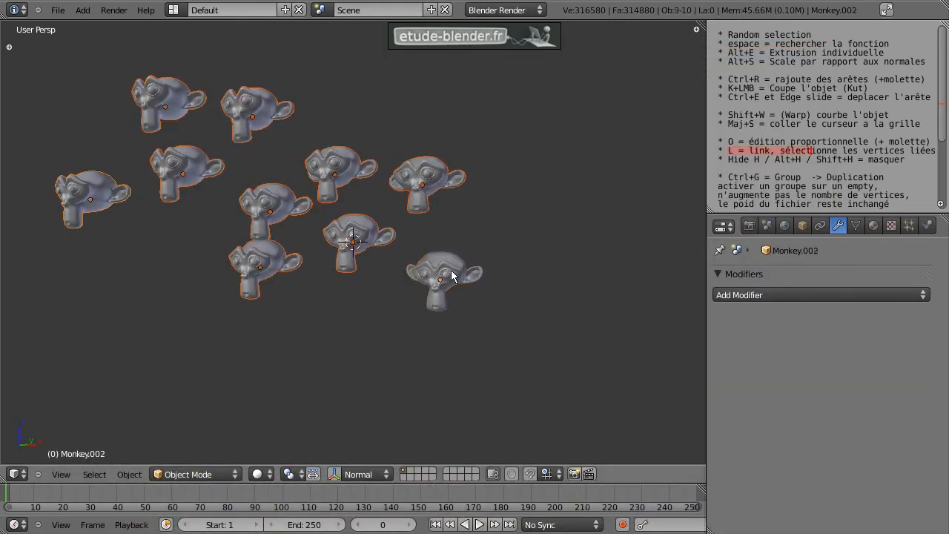
key(x)
click(451, 270)
right_click(451, 276)
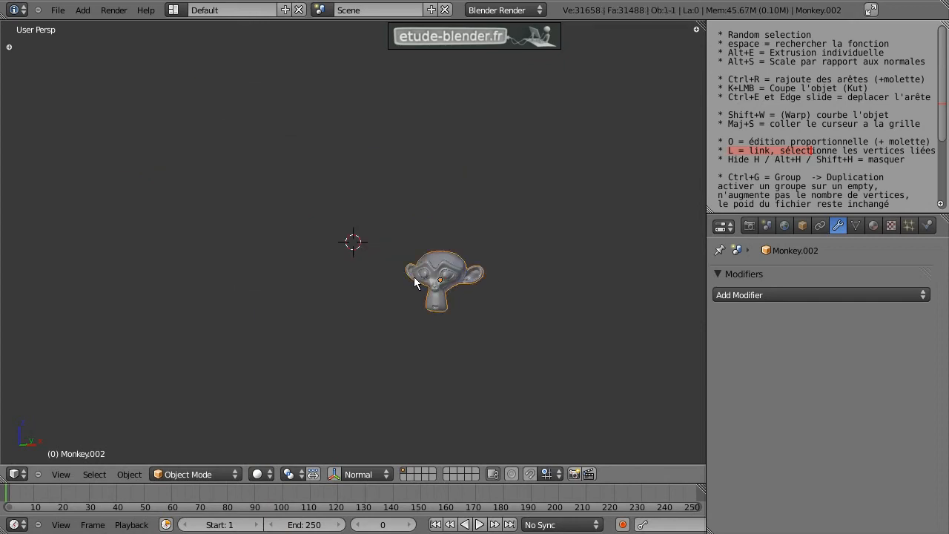
Step: Highlight the Ctrl+G shortcut in the notes and put the remaining monkey in a new group named Group01
drag(728, 179, 761, 178)
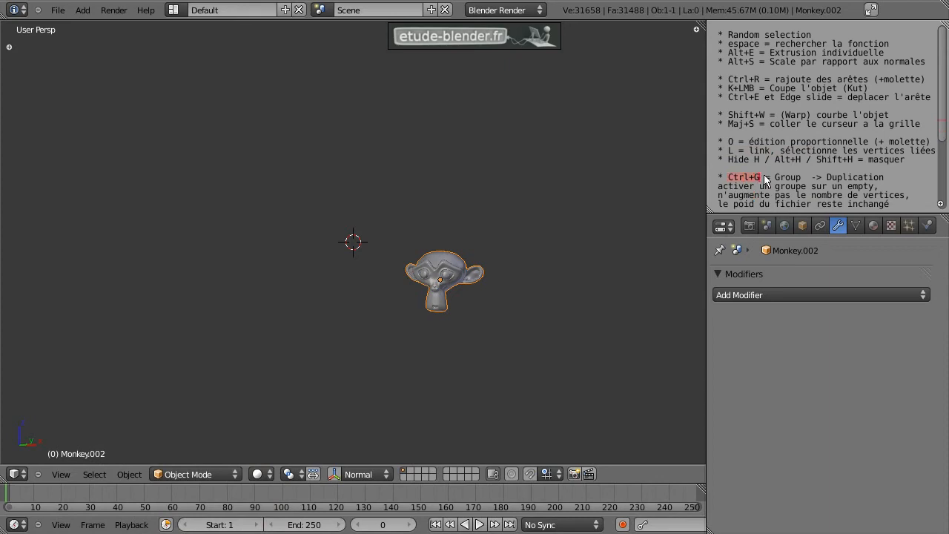
key(t)
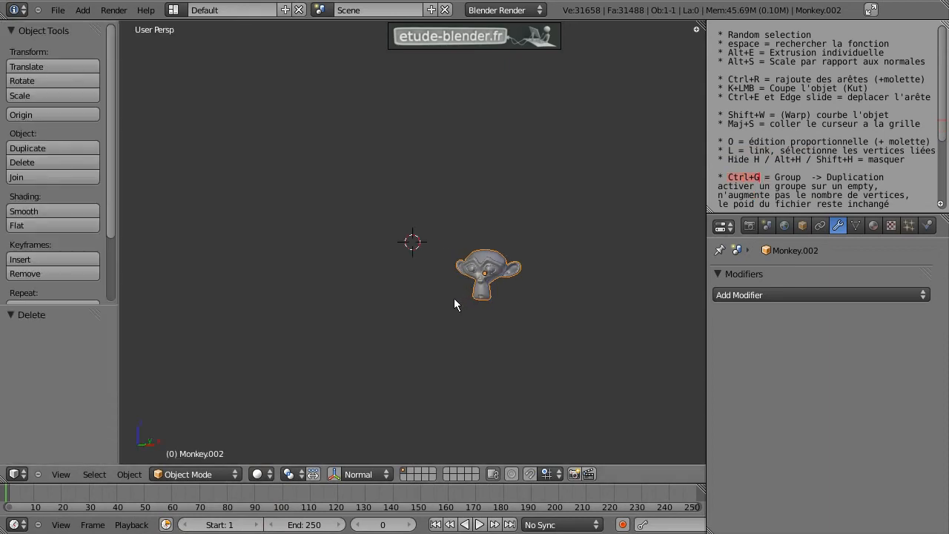
key(ctrl+g)
click(48, 349)
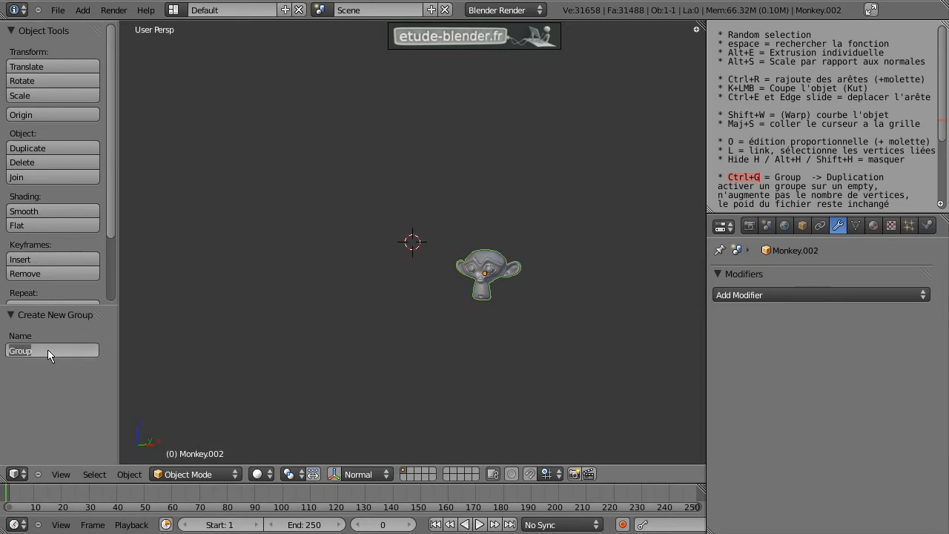
key(End)
text(01)
key(Return)
Step: Deselect the monkey and add an Empty at the 3D cursor
middle_drag(366, 286, 401, 307)
key(a)
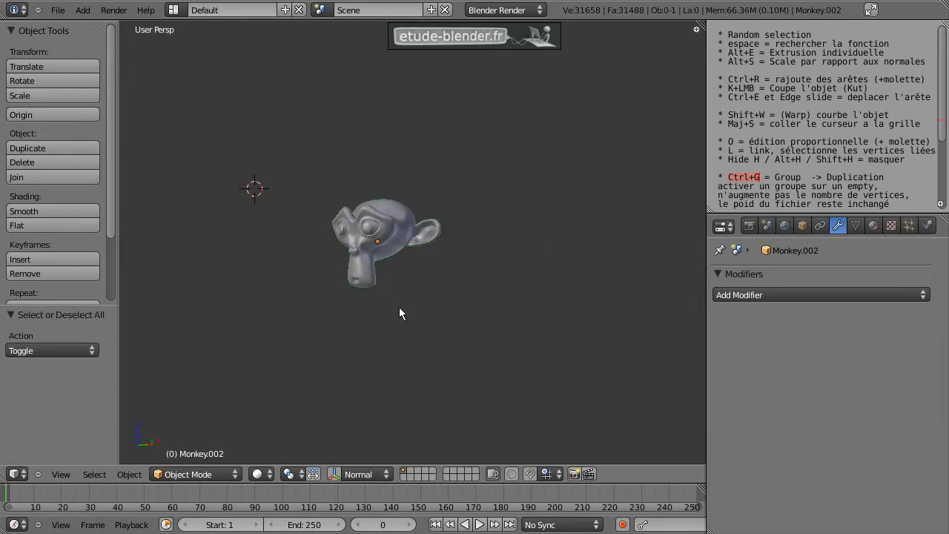
key(shift+a)
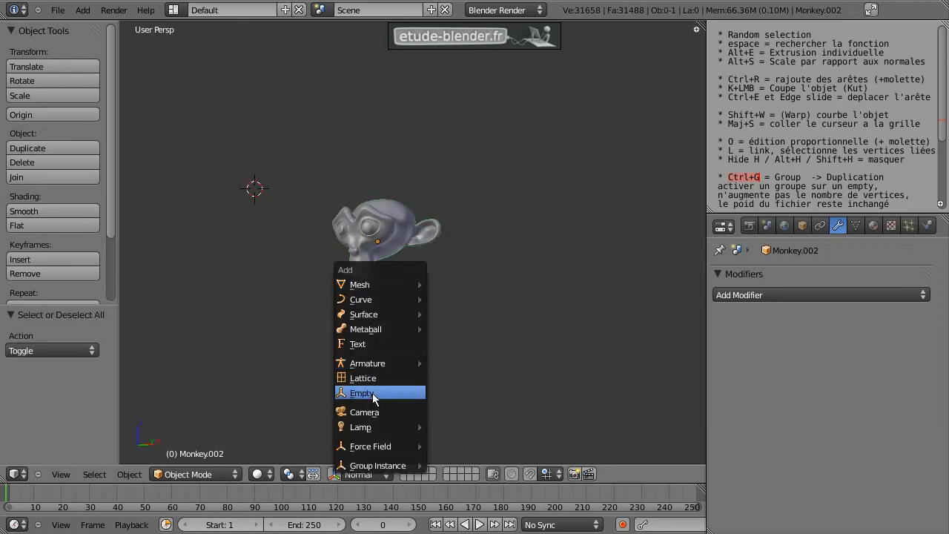
click(373, 394)
Step: Set the Empty's duplication type to Group and assign Group01 as its group
middle_drag(292, 218, 447, 238)
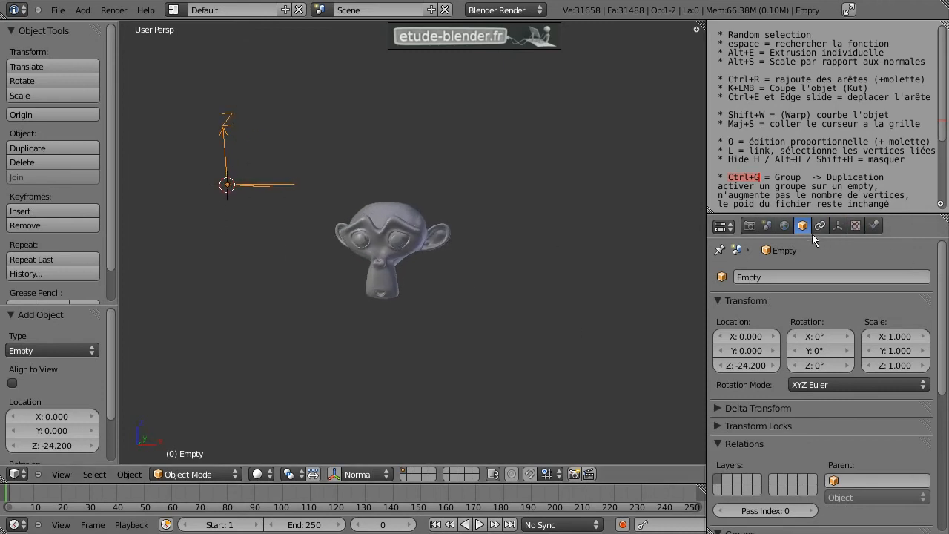
scroll(810, 393, down, 9)
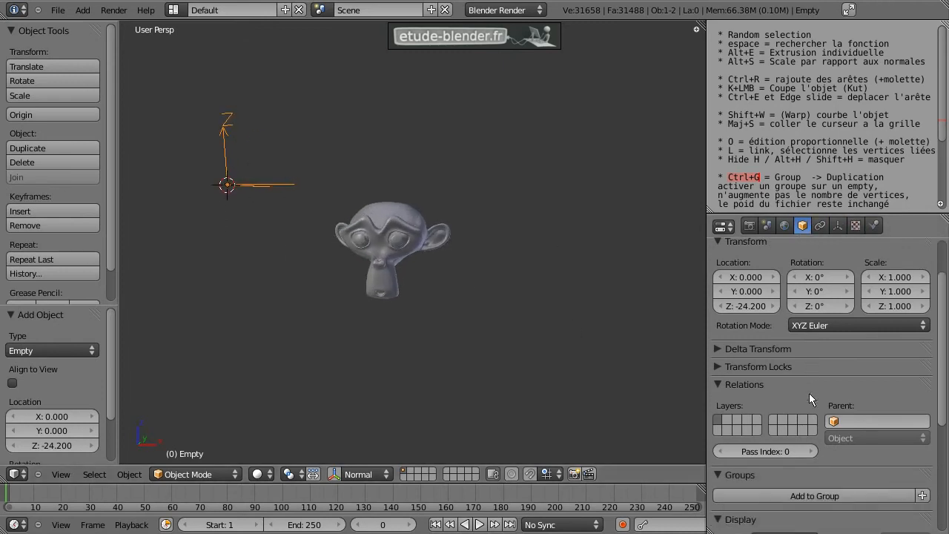
click(913, 468)
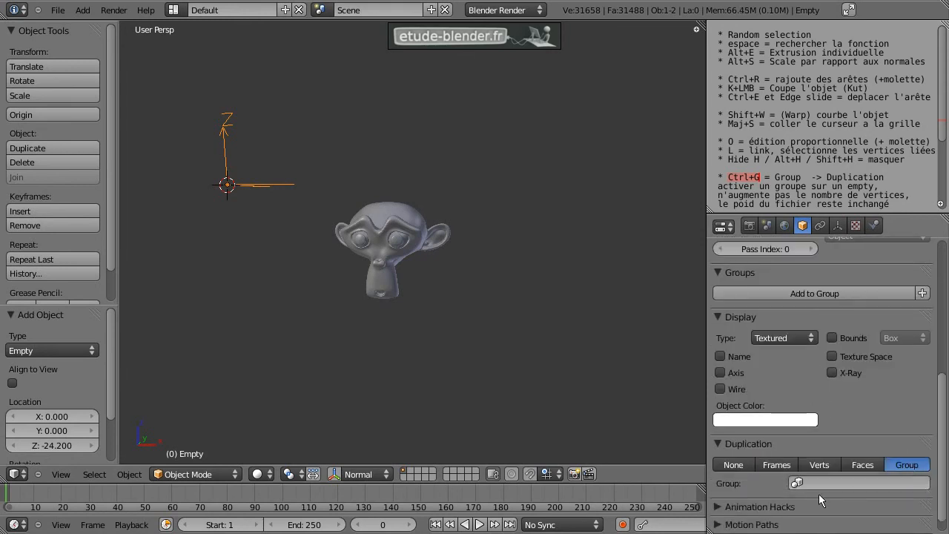
click(823, 485)
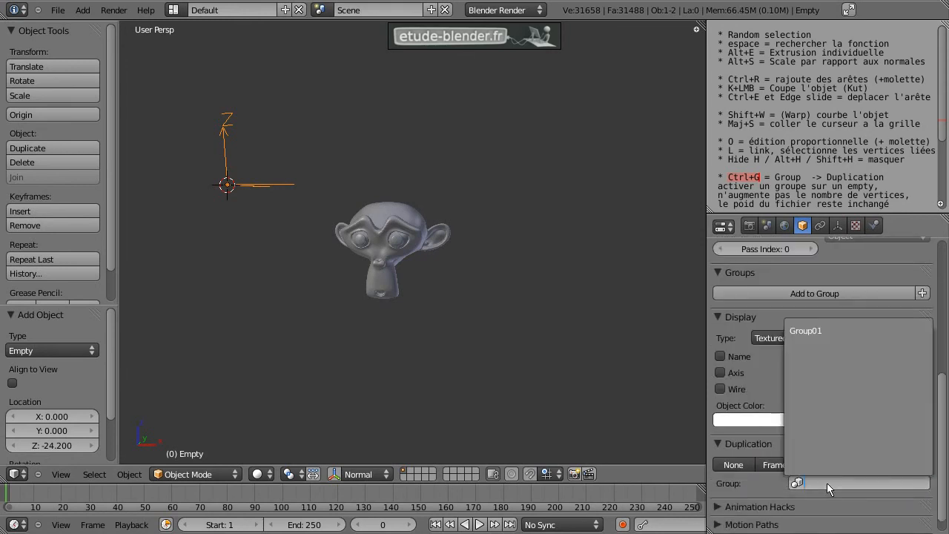
click(820, 331)
Step: Apply Origin to Geometry on the Empty and move it by about X 3.293, Y 3.899, Z 24.332, beside the original monkey
scroll(309, 290, down, 2)
scroll(312, 290, down, 3)
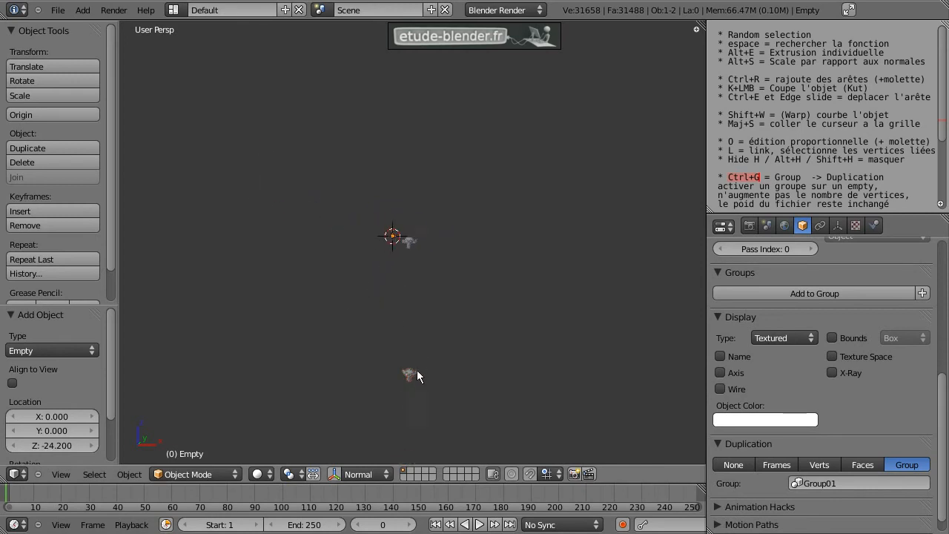
click(24, 116)
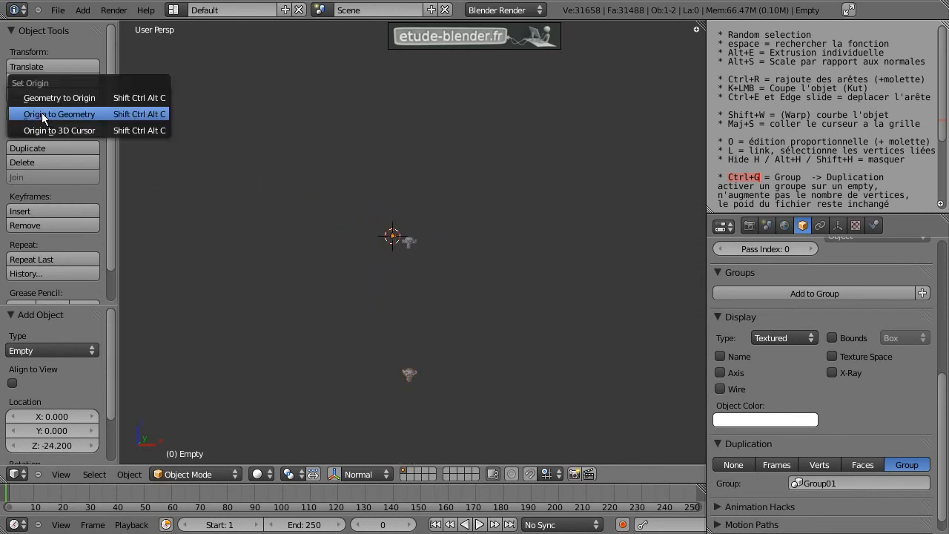
click(93, 115)
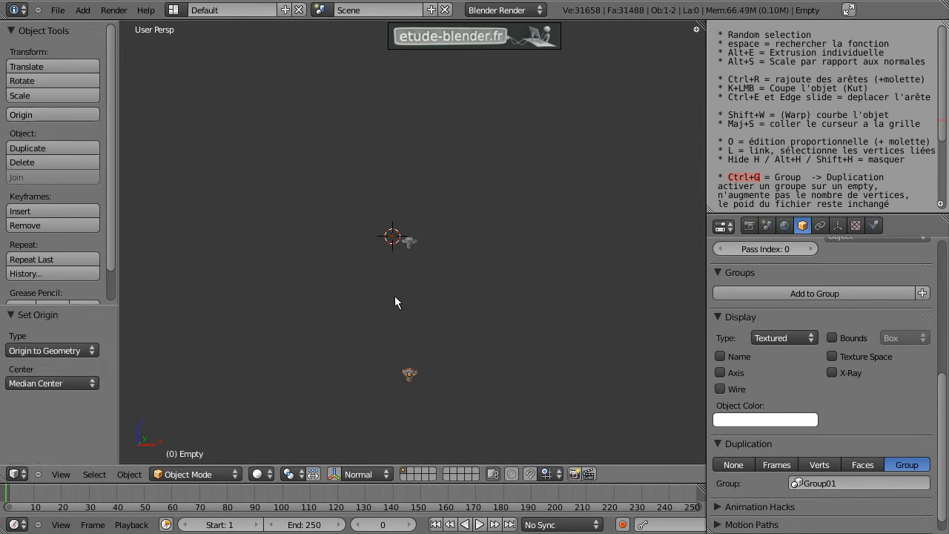
key(g)
click(443, 267)
scroll(447, 267, up, 12)
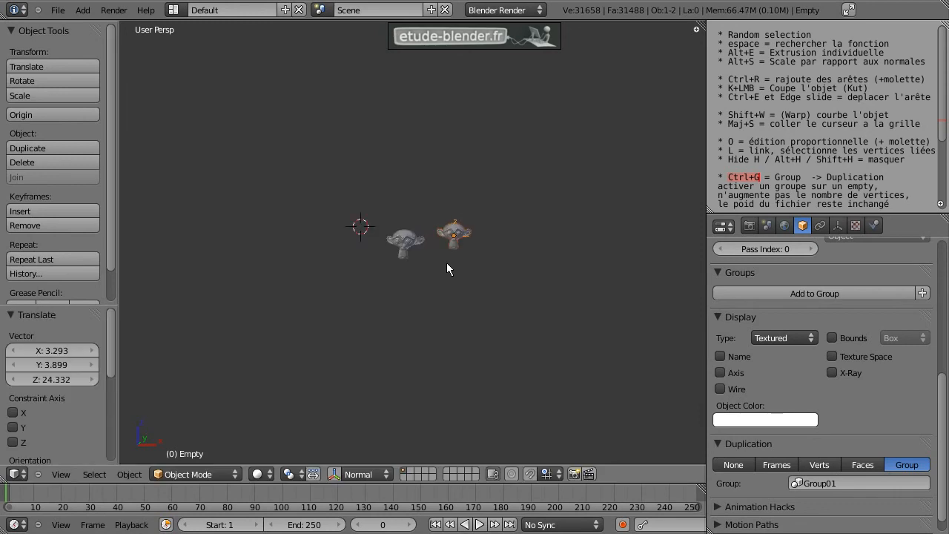
scroll(458, 281, down, 4)
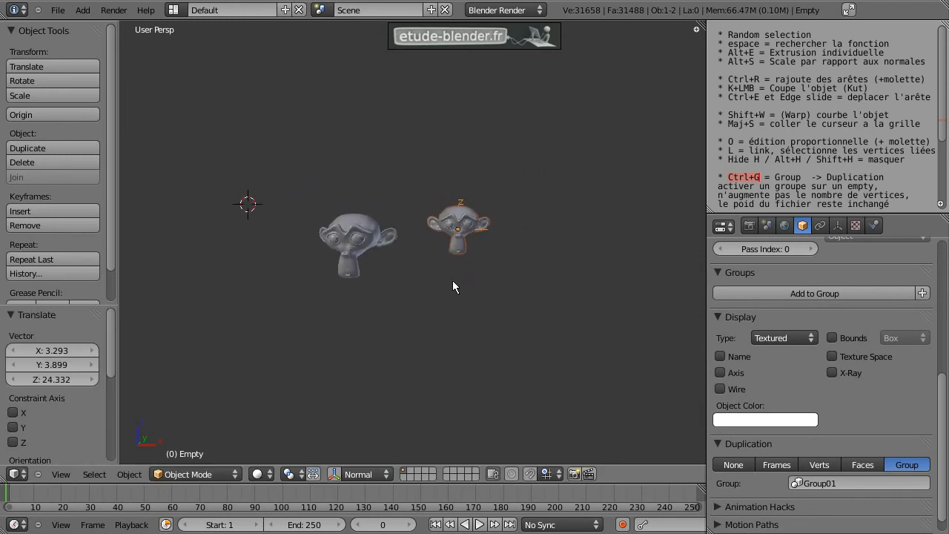
Step: Duplicate the Empty group instance four times, scattering the copies above and beside the original monkey
key(g)
right_click(456, 202)
key(shift+d)
click(443, 171)
key(shift+d)
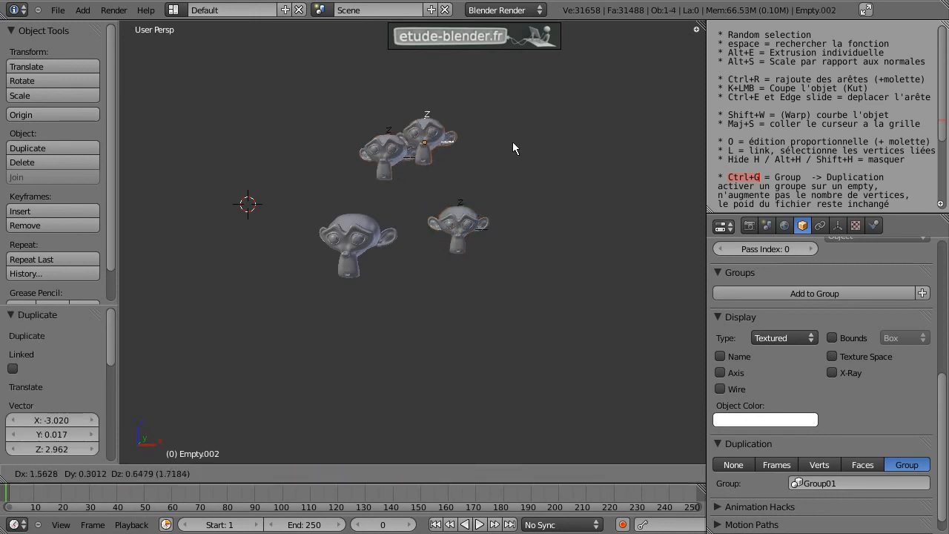
click(558, 153)
click(608, 184)
key(shift+d)
click(624, 113)
Step: Select all five Empty instances and duplicate them together, offset by about X 7.015, Y 0.316, Z -4.381
shift+right_click(528, 170)
shift+right_click(484, 137)
shift+right_click(401, 161)
shift+right_click(466, 221)
scroll(499, 222, down, 2)
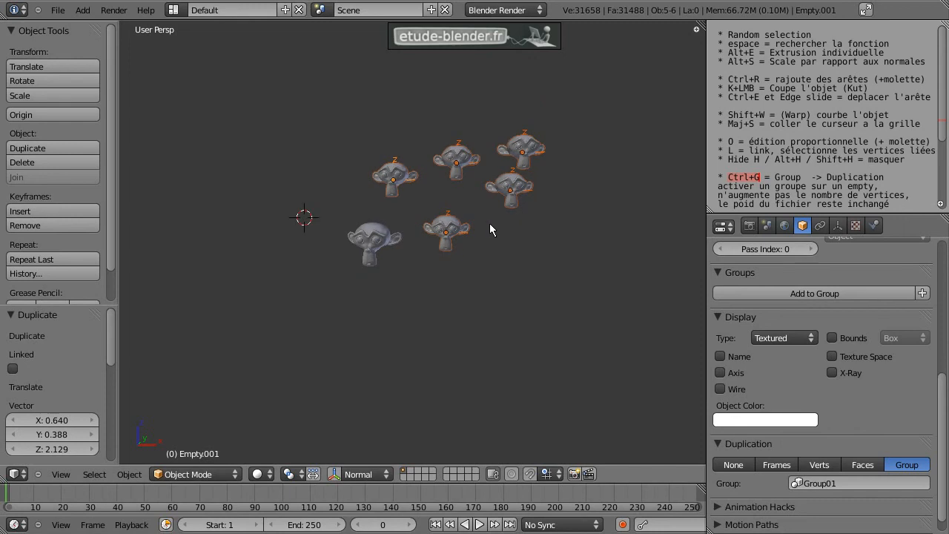
key(shift+d)
click(613, 301)
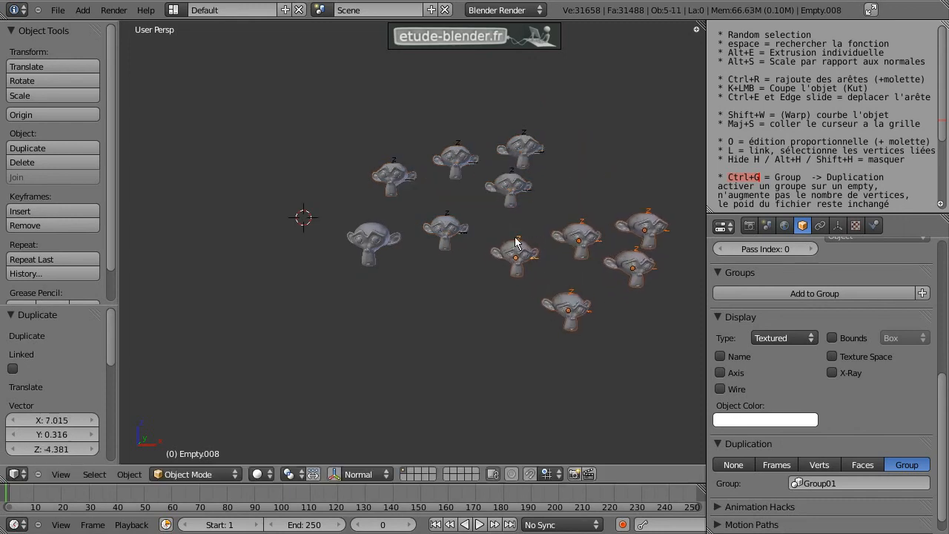
ctrl+scroll(511, 236, up, 2)
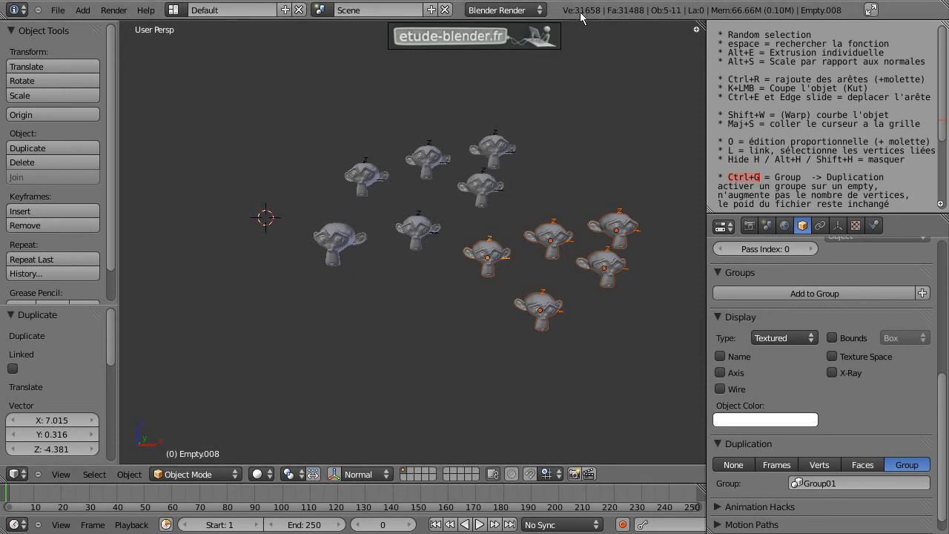
Step: Save the scene with the group instances over the existing file and reopen editionexperte.blend from the recent files
key(ctrl+s)
click(427, 196)
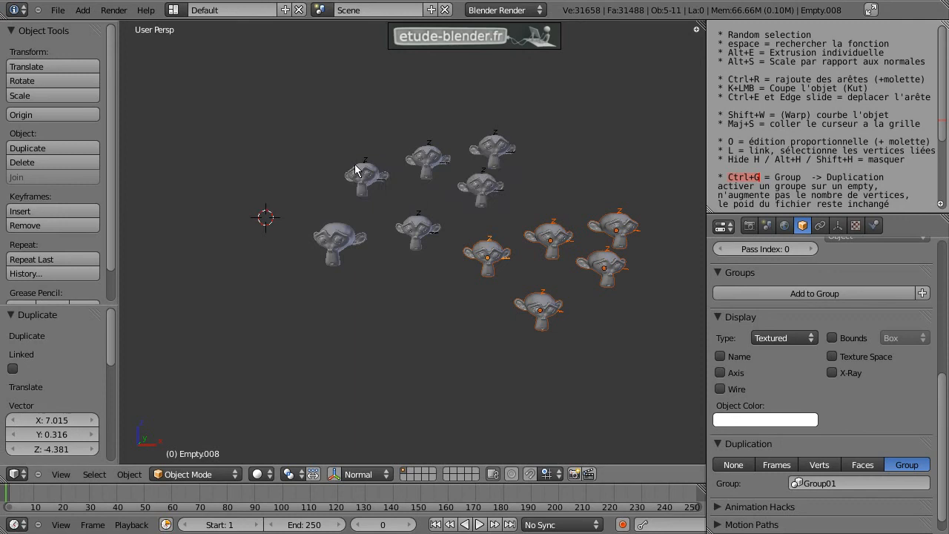
click(57, 9)
mouse_move(96, 54)
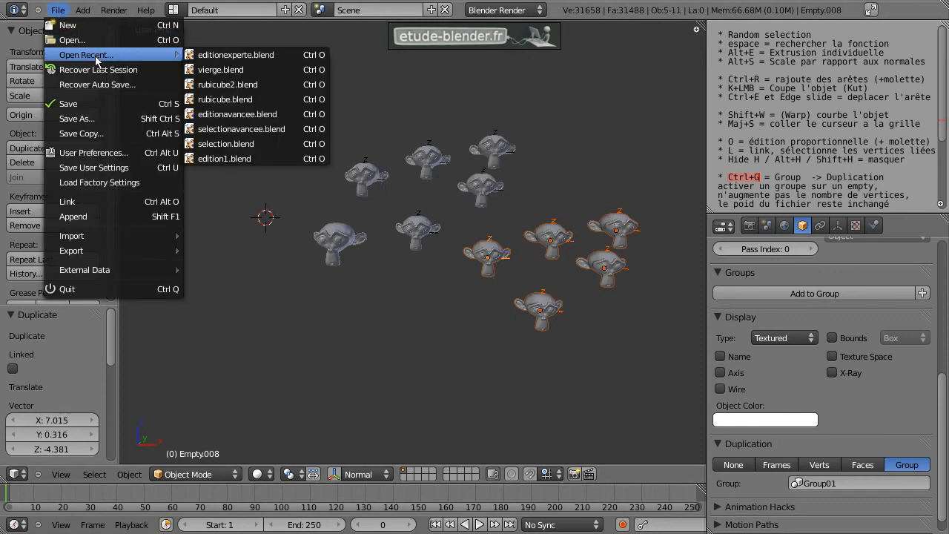
click(235, 55)
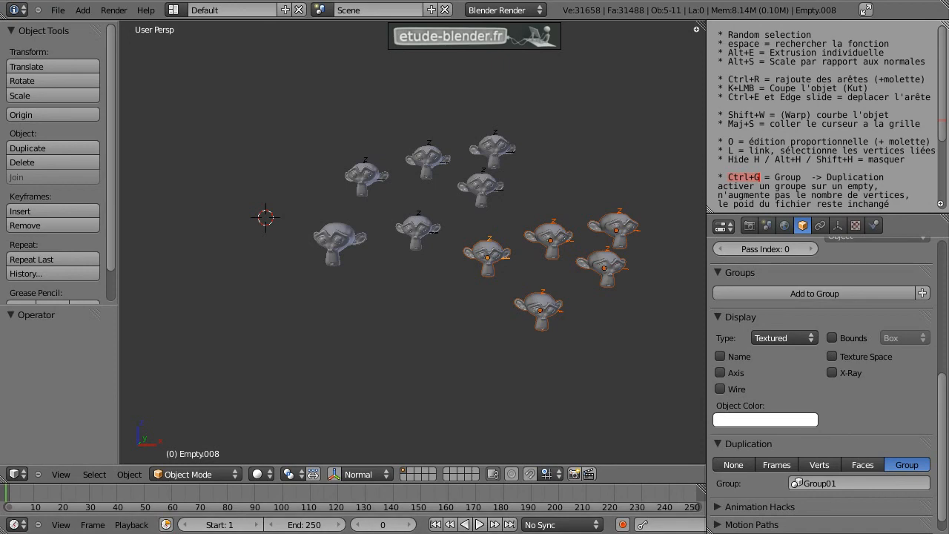
Step: Compare the size of the newly saved editionexperte.blend with its backups in the file manager
key(alt+Tab)
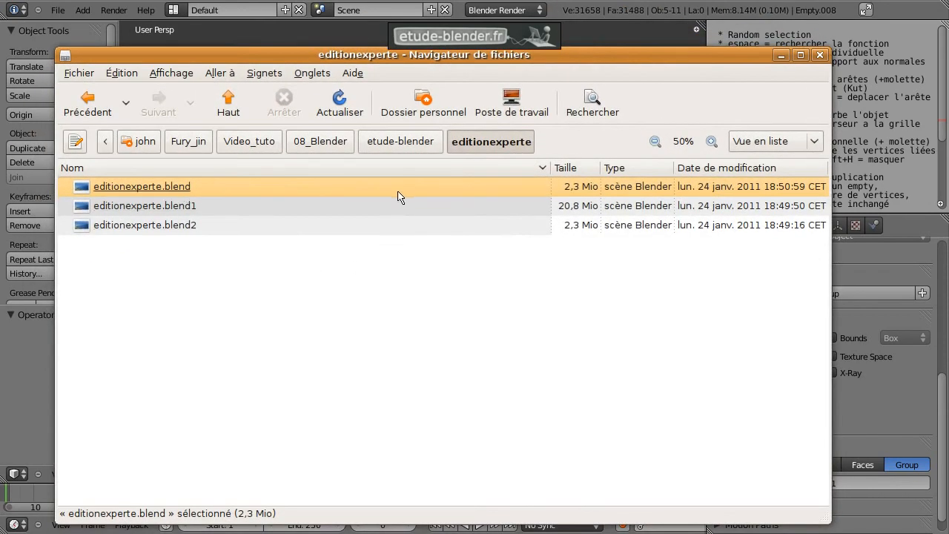
click(782, 56)
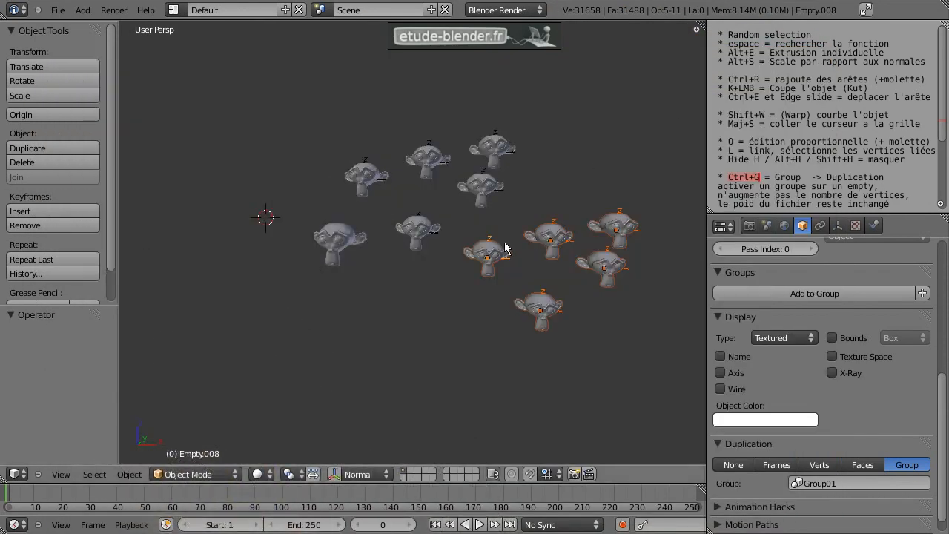
Step: Select the original monkey and enter and leave Edit Mode to examine how its group instances follow the mesh
shift+middle_drag(534, 217, 500, 208)
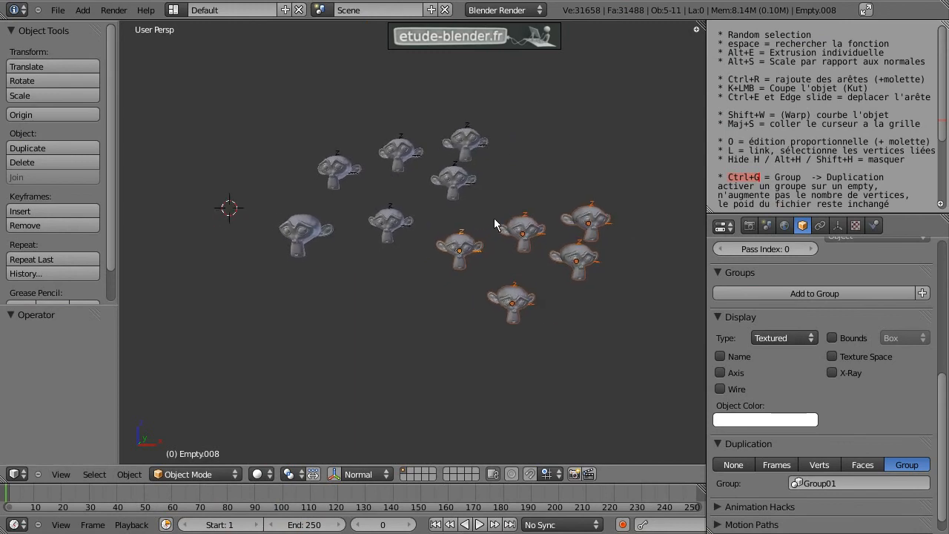
scroll(494, 218, up, 3)
right_click(213, 211)
key(Tab)
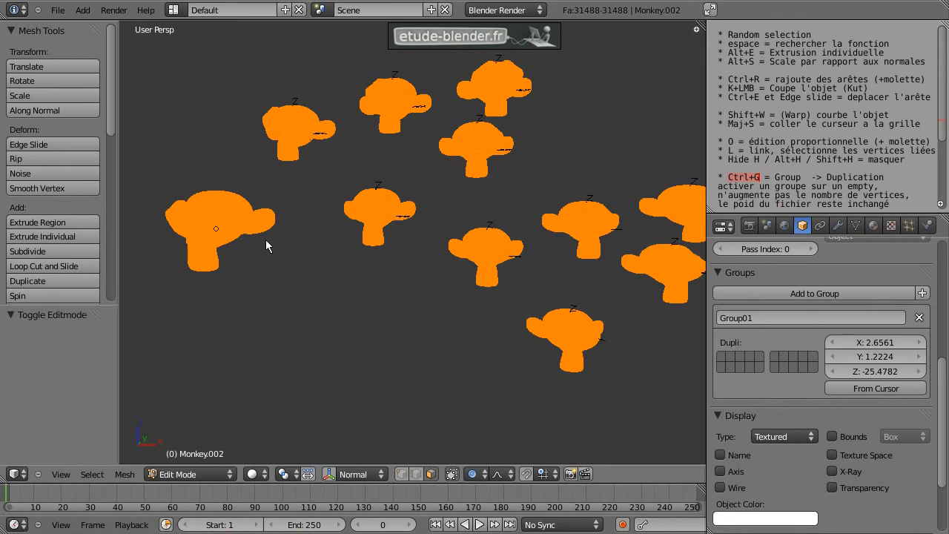
key(Tab)
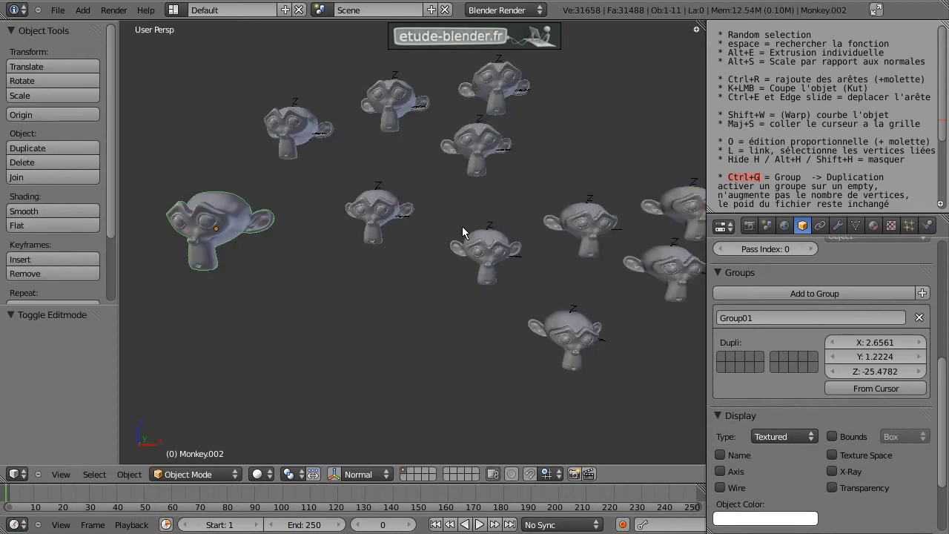
shift+middle_drag(516, 169, 476, 193)
scroll(477, 193, down, 1)
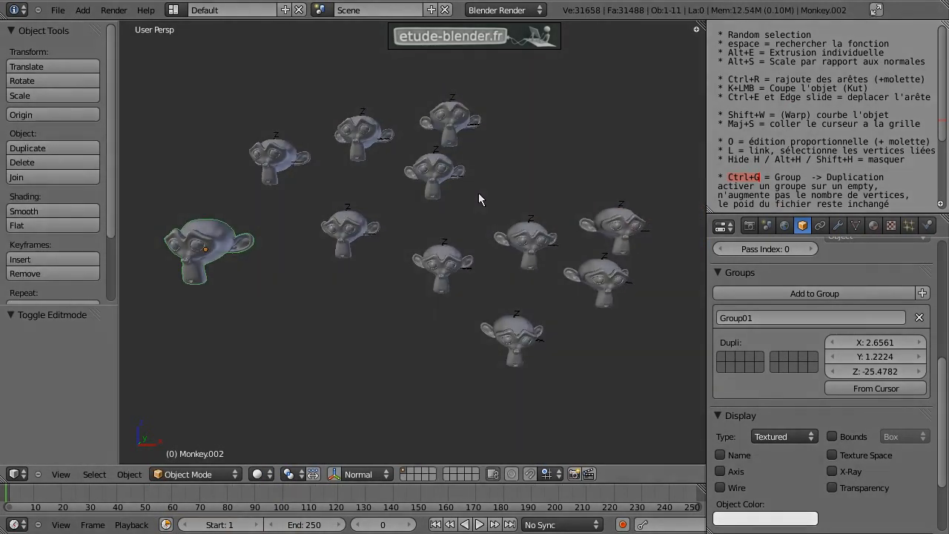